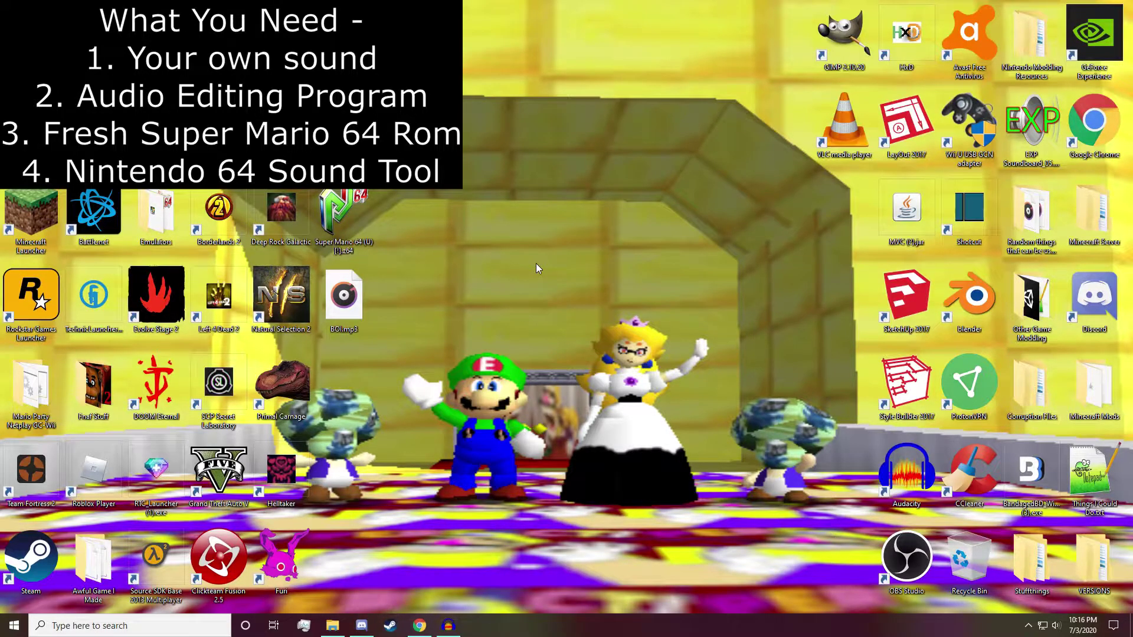
Launch N64 Sound Tool and load the Super Mario 64 (U) .z64 ROM as a known game
{"action": "left_click", "coordinate": [332, 626]}
{"action": "double_click", "coordinate": [661, 306]}
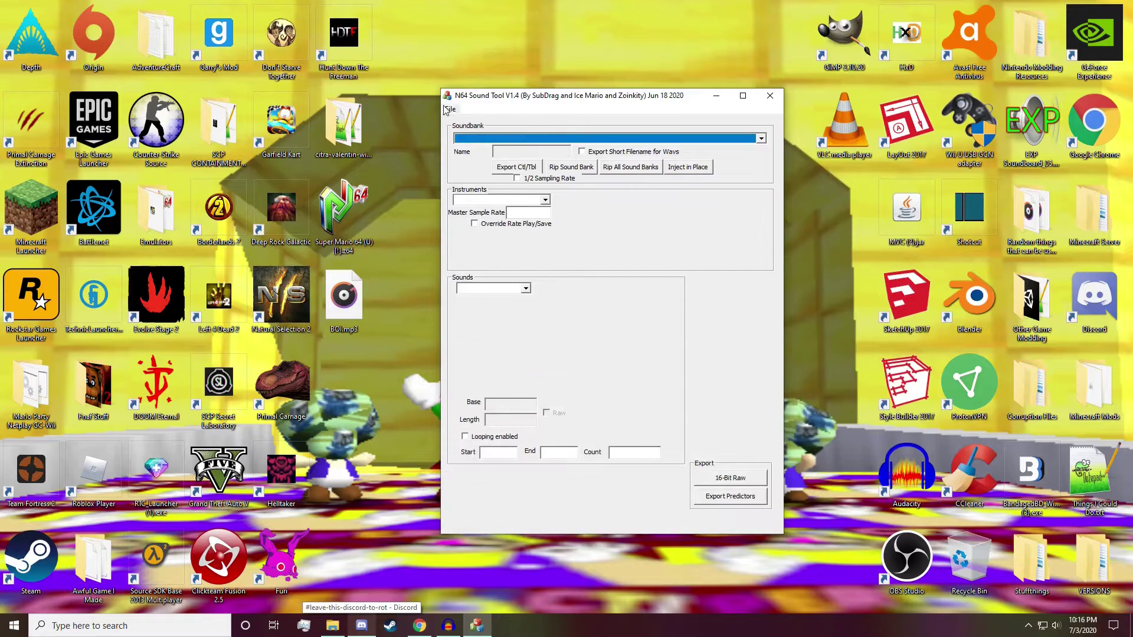
{"action": "left_click", "coordinate": [450, 109]}
{"action": "mouse_move", "coordinate": [502, 122]}
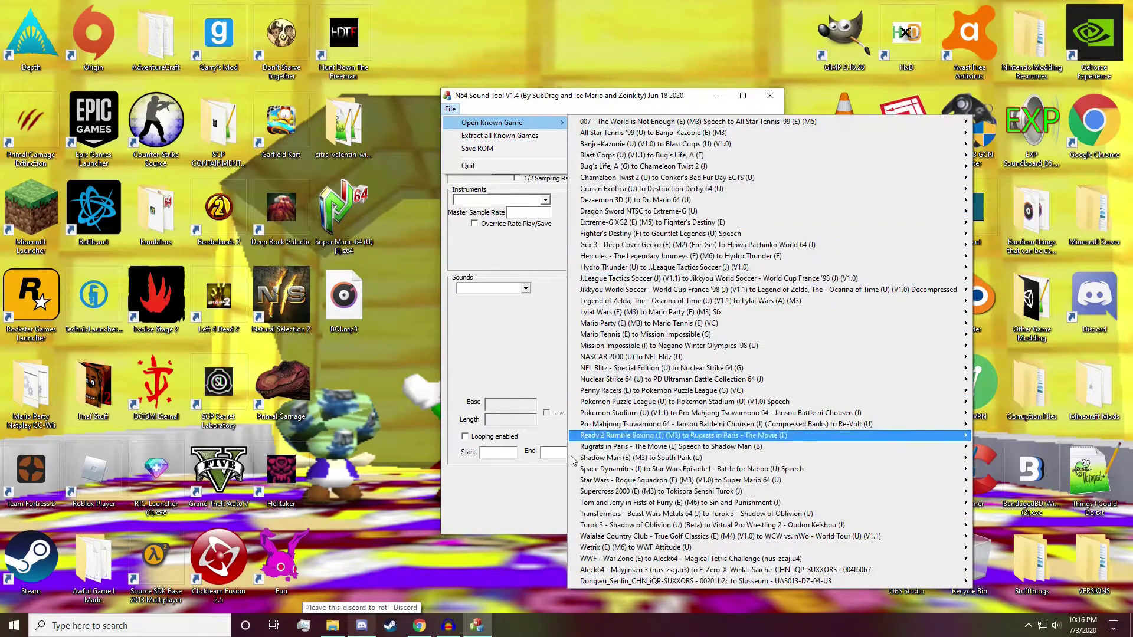
{"action": "mouse_move", "coordinate": [622, 482]}
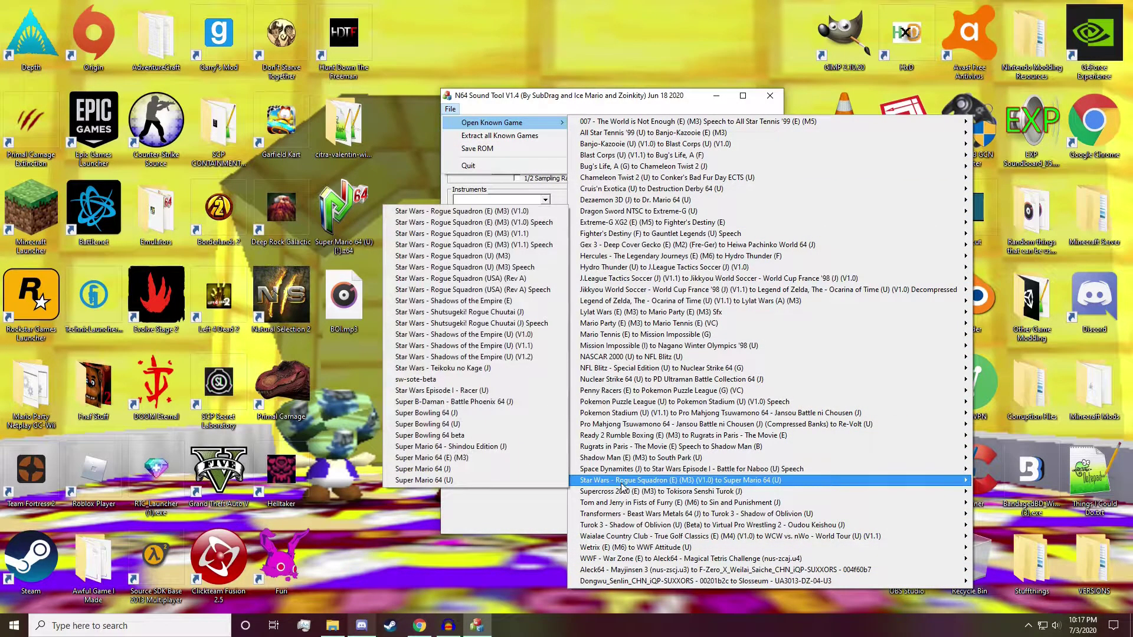
{"action": "left_click", "coordinate": [552, 482]}
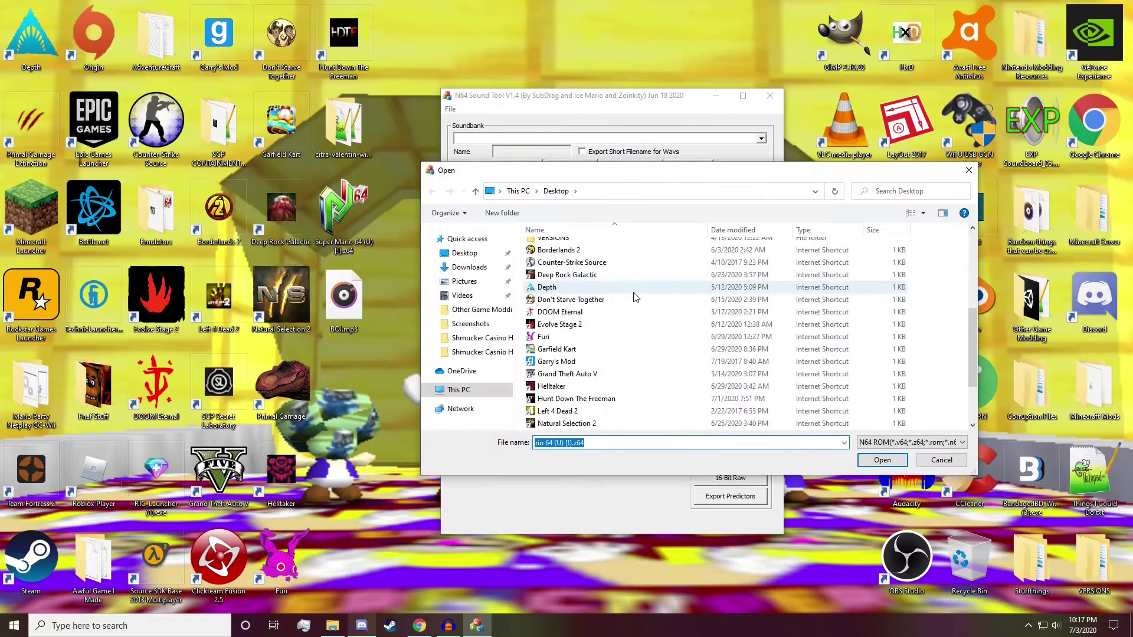
{"action": "scroll", "coordinate": [626, 331], "scroll_direction": "down", "scroll_amount": 3}
{"action": "left_click", "coordinate": [576, 411]}
{"action": "left_click", "coordinate": [881, 461]}
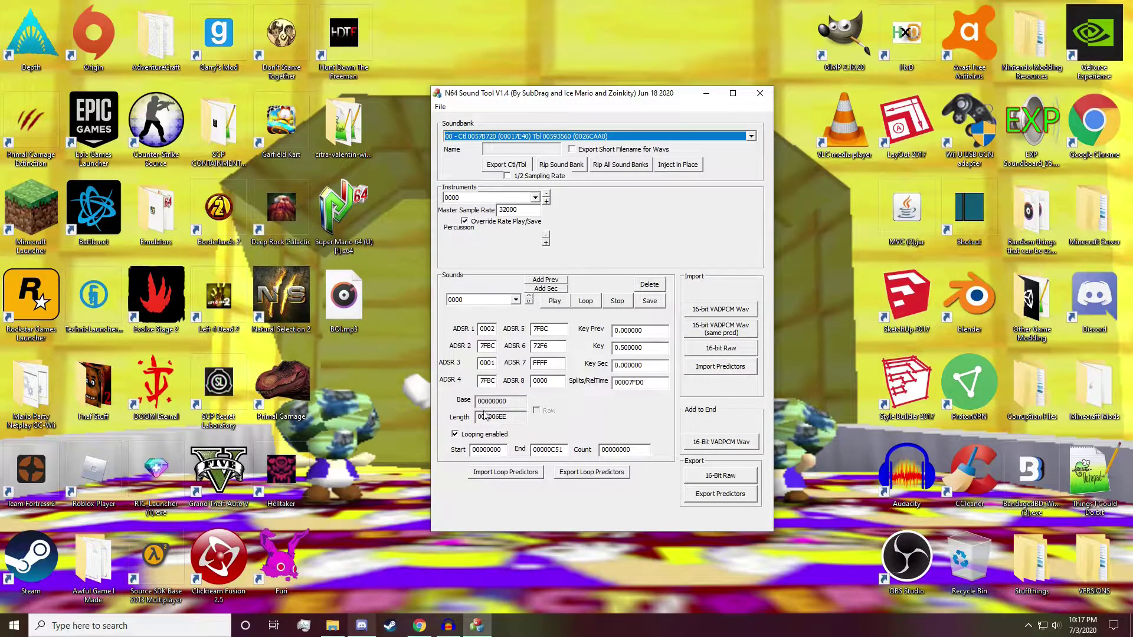
Select soundbank 0A and instrument 0008, showing base 000122A0 and length 0000427C
{"action": "left_click_drag", "start_coordinate": [664, 93], "coordinate": [697, 74]}
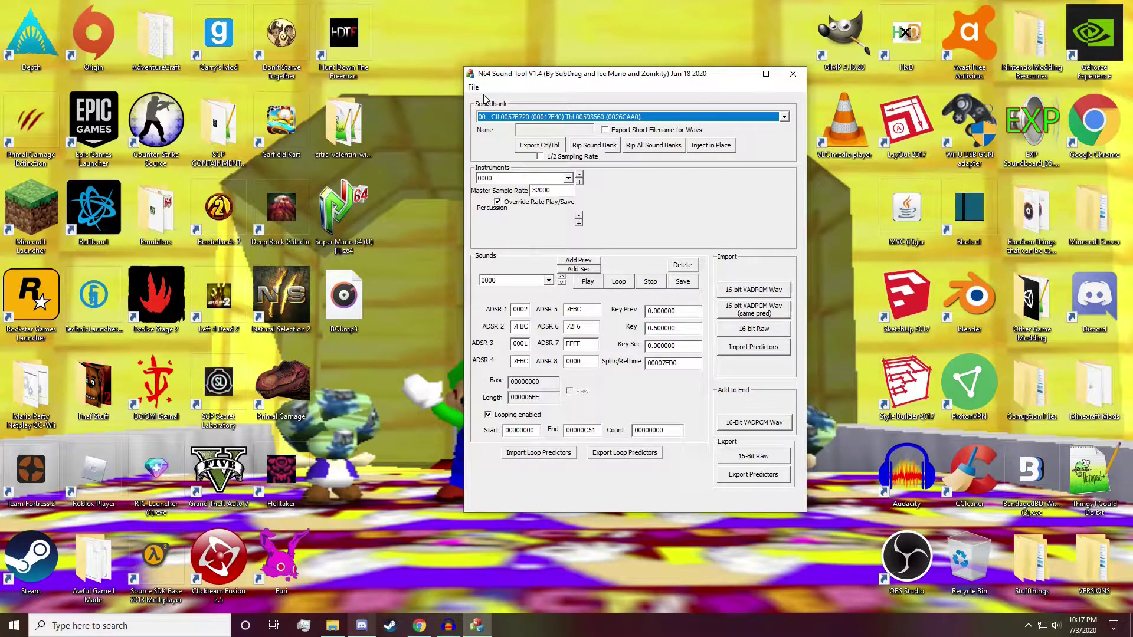
{"action": "left_click", "coordinate": [513, 118]}
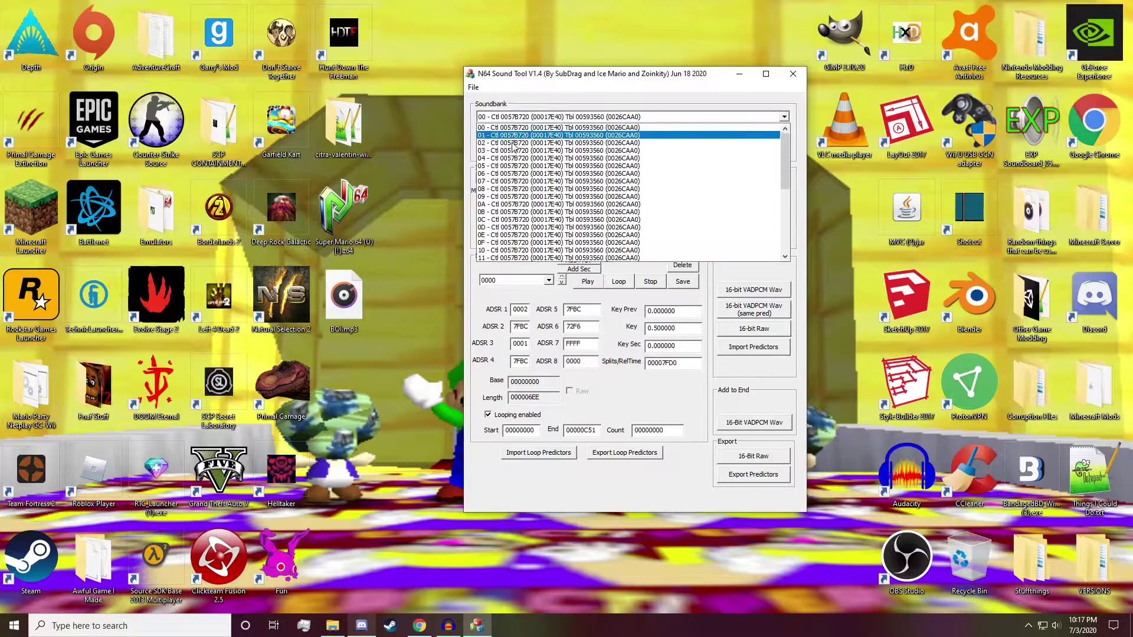
{"action": "left_click", "coordinate": [501, 204]}
{"action": "left_click", "coordinate": [486, 179]}
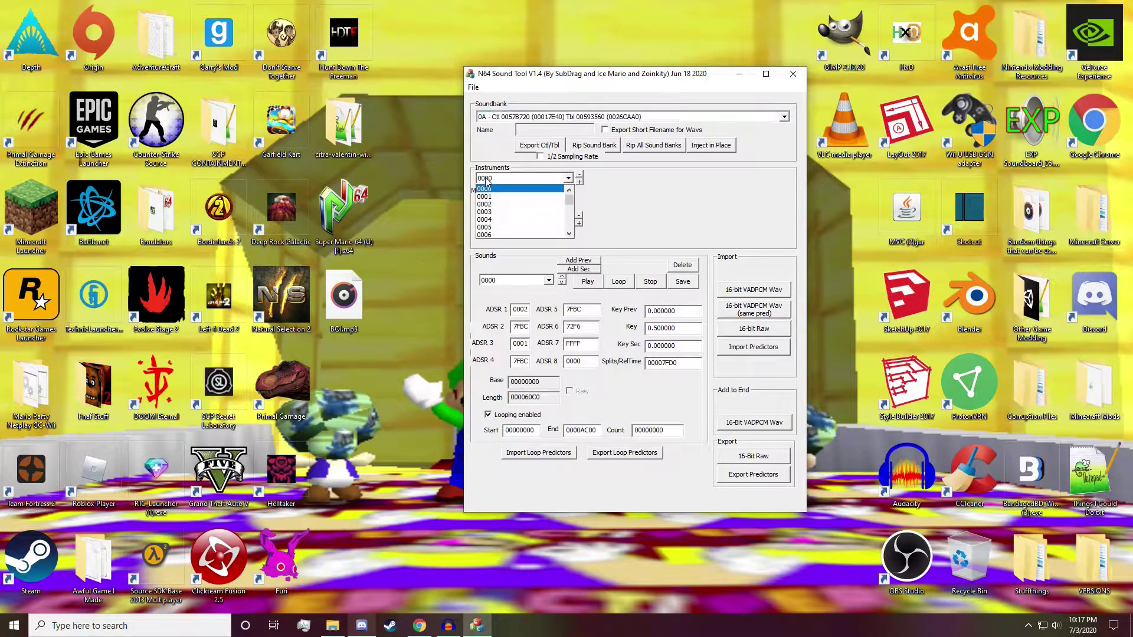
{"action": "left_click", "coordinate": [514, 233]}
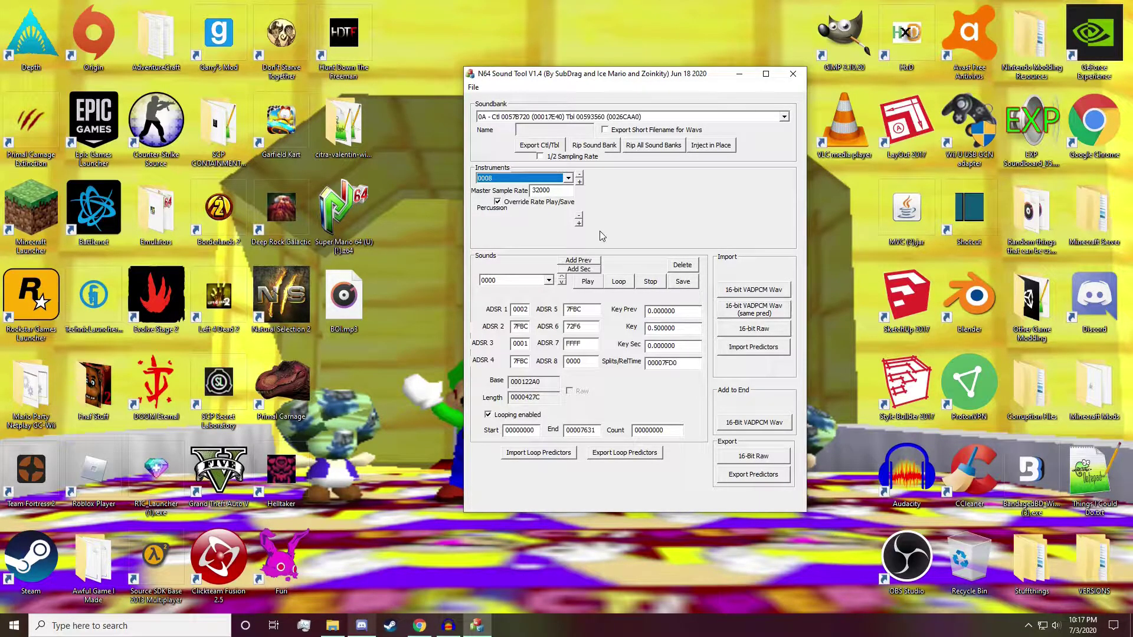
{"action": "left_click_drag", "start_coordinate": [523, 75], "coordinate": [514, 68]}
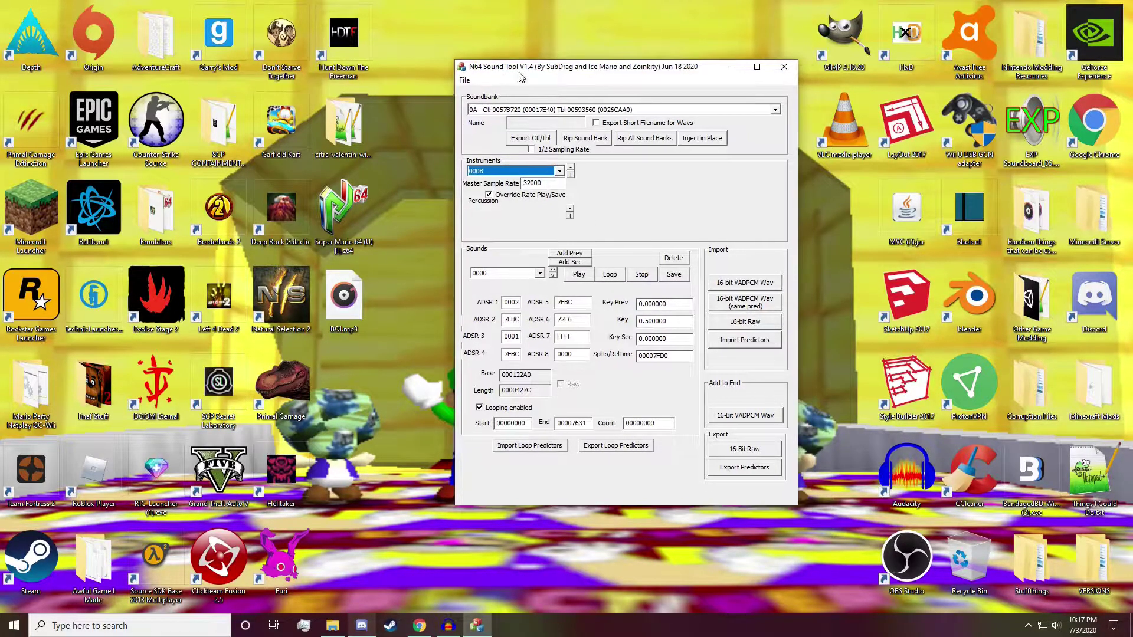
{"action": "left_click", "coordinate": [583, 276]}
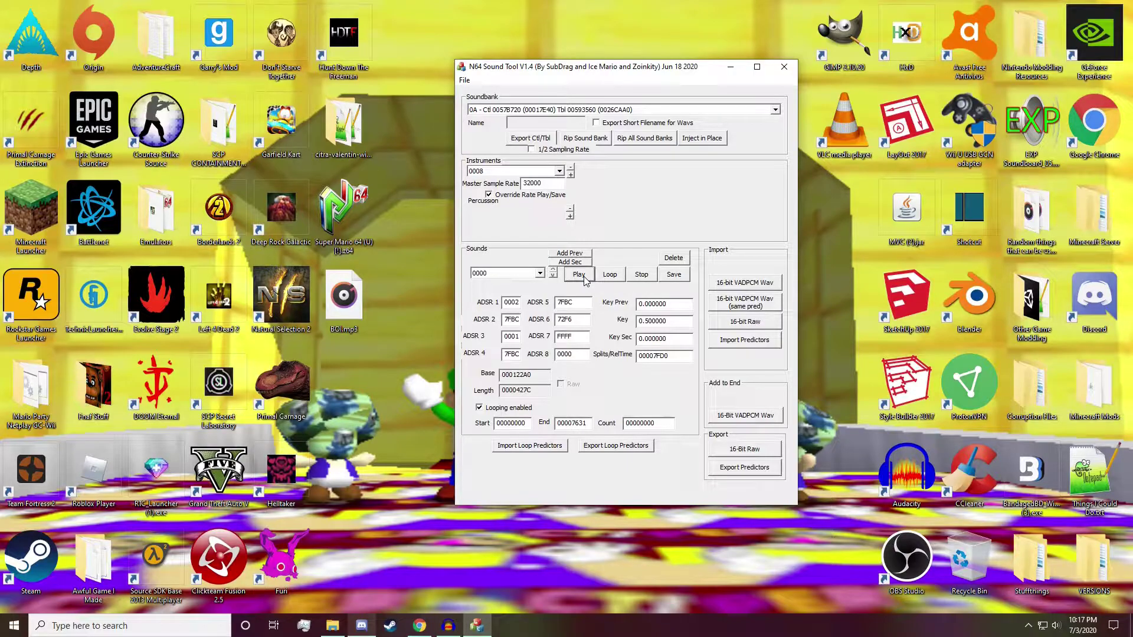
{"action": "double_click", "coordinate": [549, 185]}
{"action": "left_click", "coordinate": [555, 182]}
Change the Master Sample Rate to 16000 and play the sound
{"action": "key", "text": "BackSpace"}
{"action": "key", "text": "BackSpace"}
{"action": "key", "text": "BackSpace"}
{"action": "key", "text": "BackSpace"}
{"action": "key", "text": "BackSpace"}
{"action": "type", "text": "16"}
{"action": "left_click", "coordinate": [579, 275]}
{"action": "left_click_drag", "start_coordinate": [618, 67], "coordinate": [629, 65]}
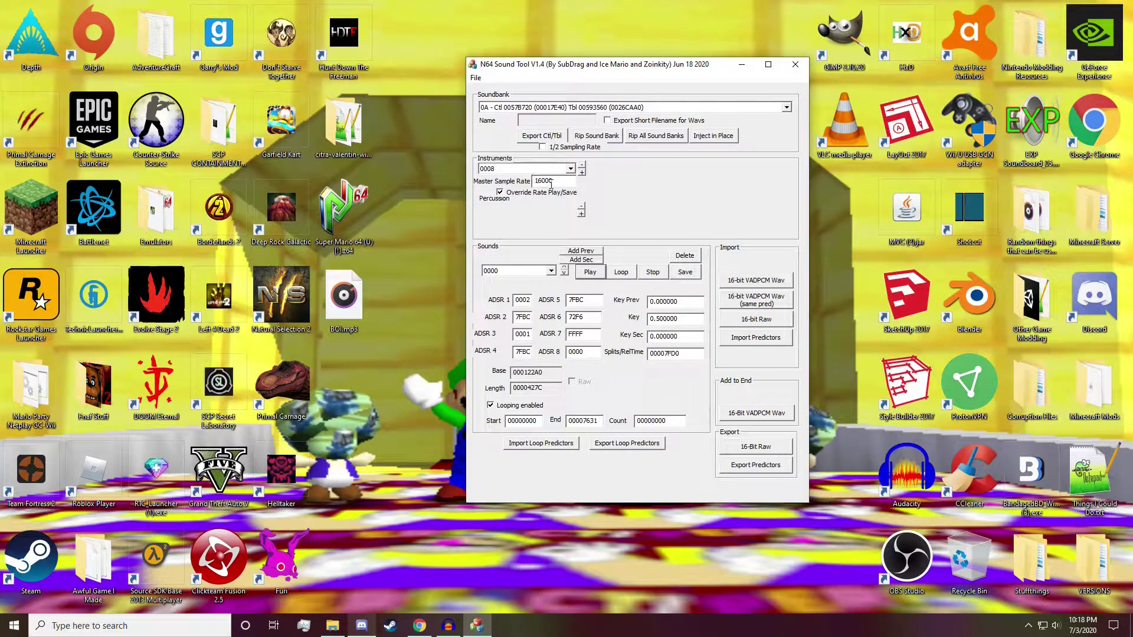
Save the sound to the Desktop as ExtractedSound.wav and minimize the tool
{"action": "left_click", "coordinate": [686, 272]}
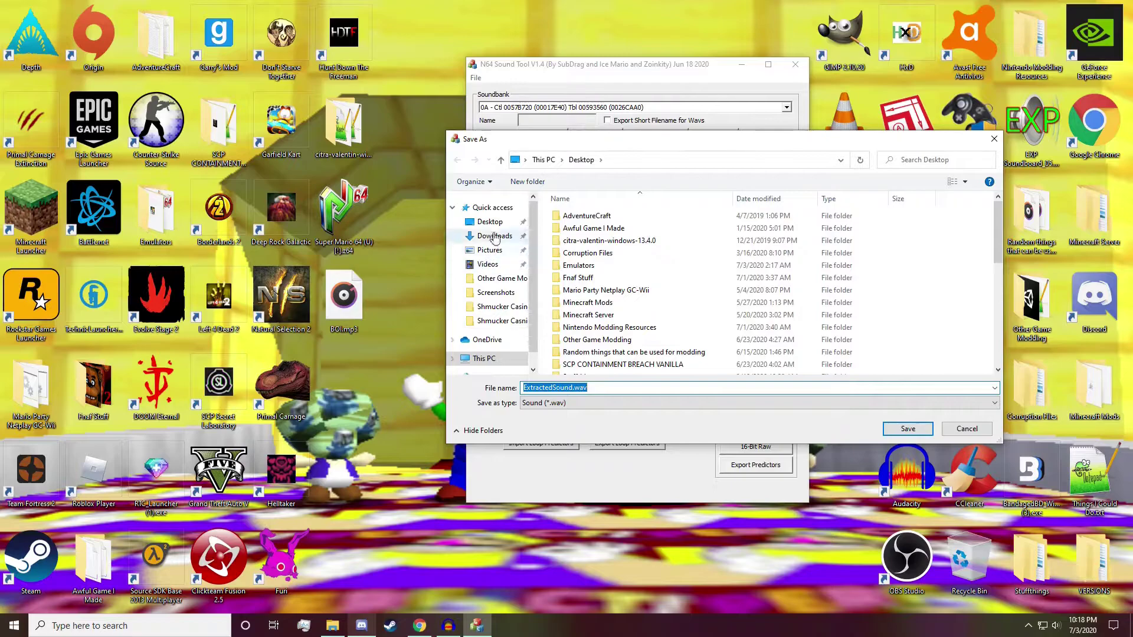
{"action": "double_click", "coordinate": [627, 276]}
{"action": "left_click", "coordinate": [908, 429]}
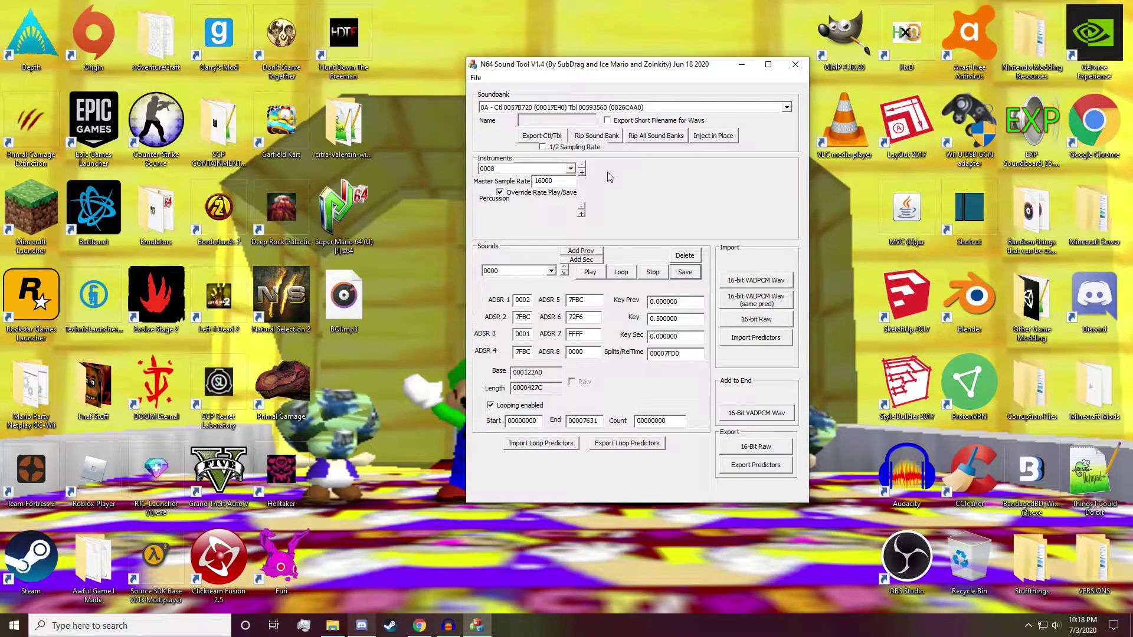
{"action": "left_click", "coordinate": [380, 387]}
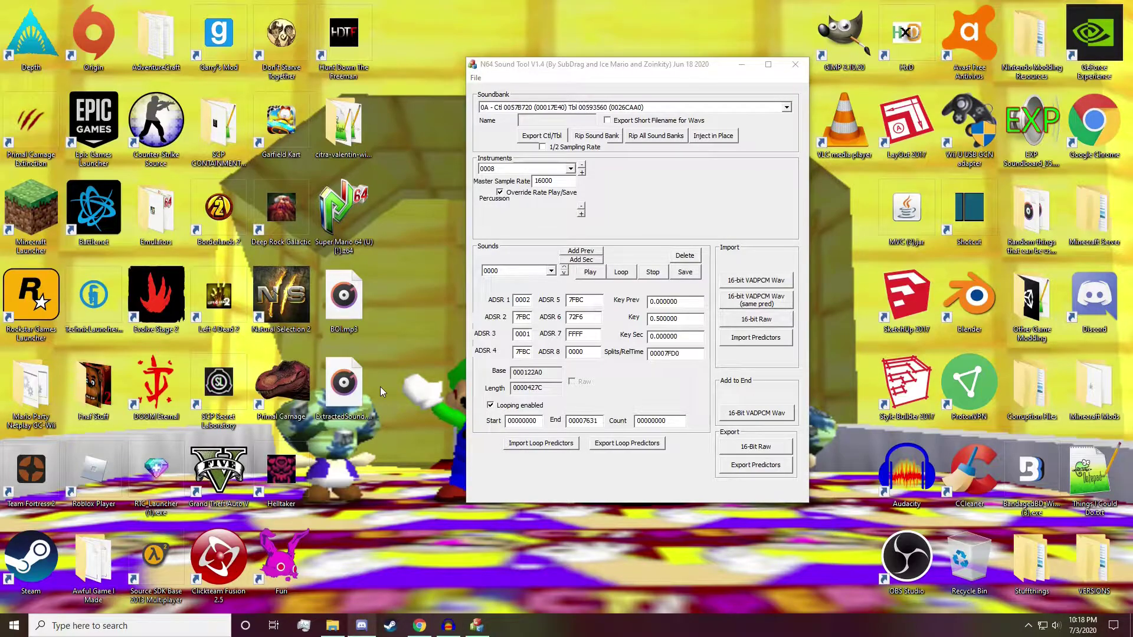
{"action": "left_click", "coordinate": [740, 66]}
Load ExtractedSound.wav into Audacity and add BOI.mp3 below it as a second track
{"action": "left_click", "coordinate": [448, 625]}
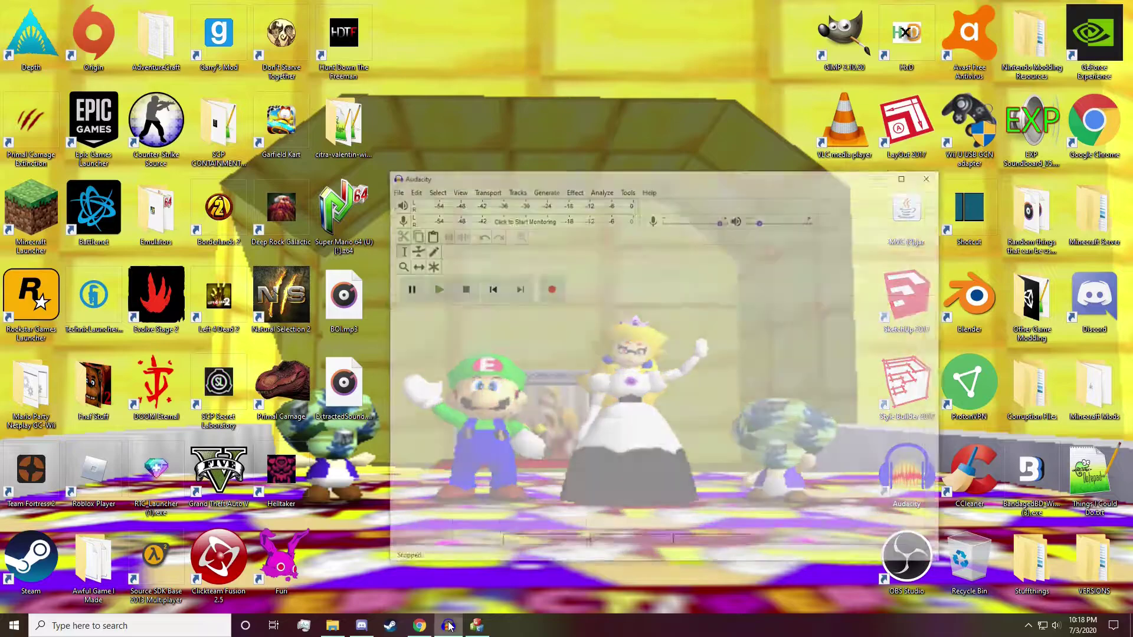
{"action": "mouse_move", "coordinate": [571, 131]}
{"action": "left_mouse_down"}
{"action": "mouse_move", "coordinate": [587, 102]}
{"action": "mouse_move", "coordinate": [575, 118]}
{"action": "left_mouse_up"}
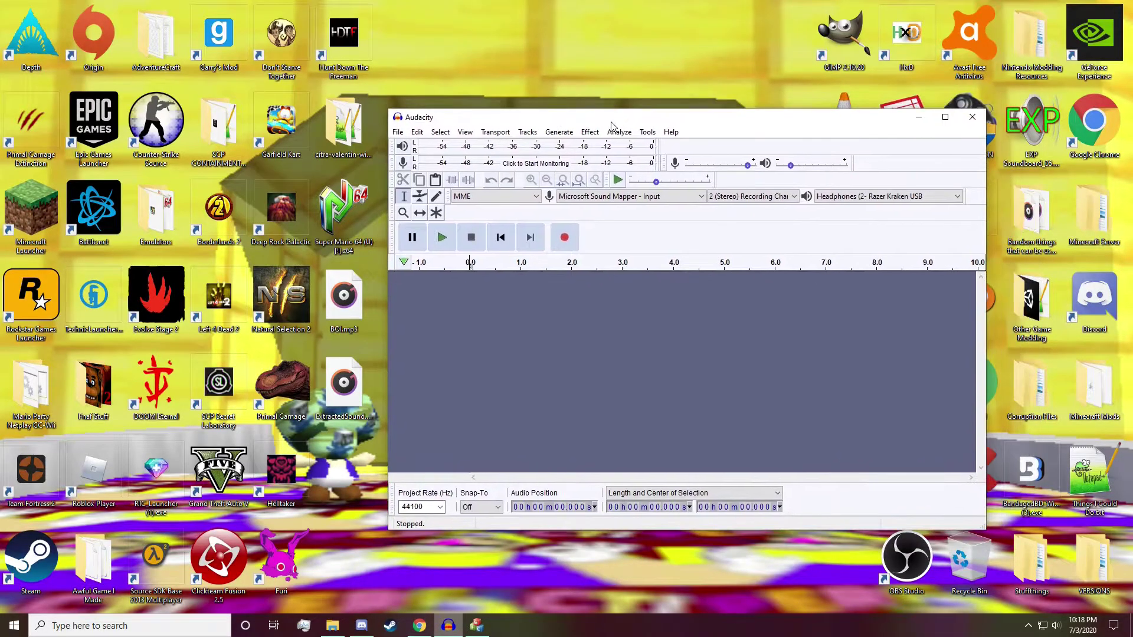
{"action": "left_click_drag", "start_coordinate": [336, 416], "coordinate": [531, 390]}
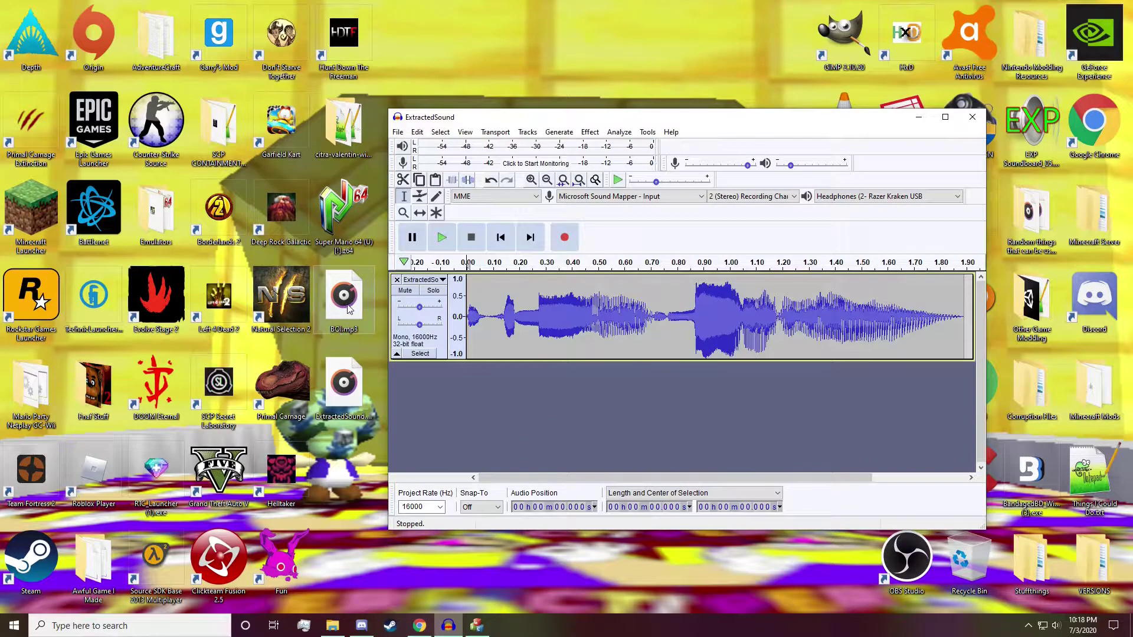
{"action": "left_click_drag", "start_coordinate": [347, 307], "coordinate": [454, 416]}
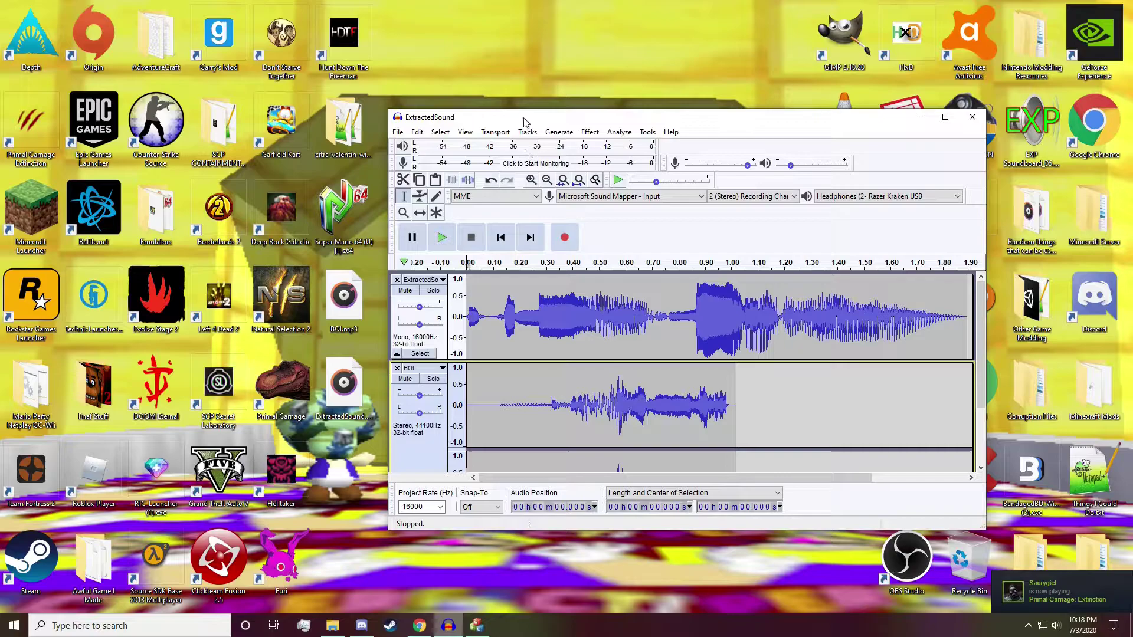
{"action": "left_click_drag", "start_coordinate": [524, 122], "coordinate": [491, 103]}
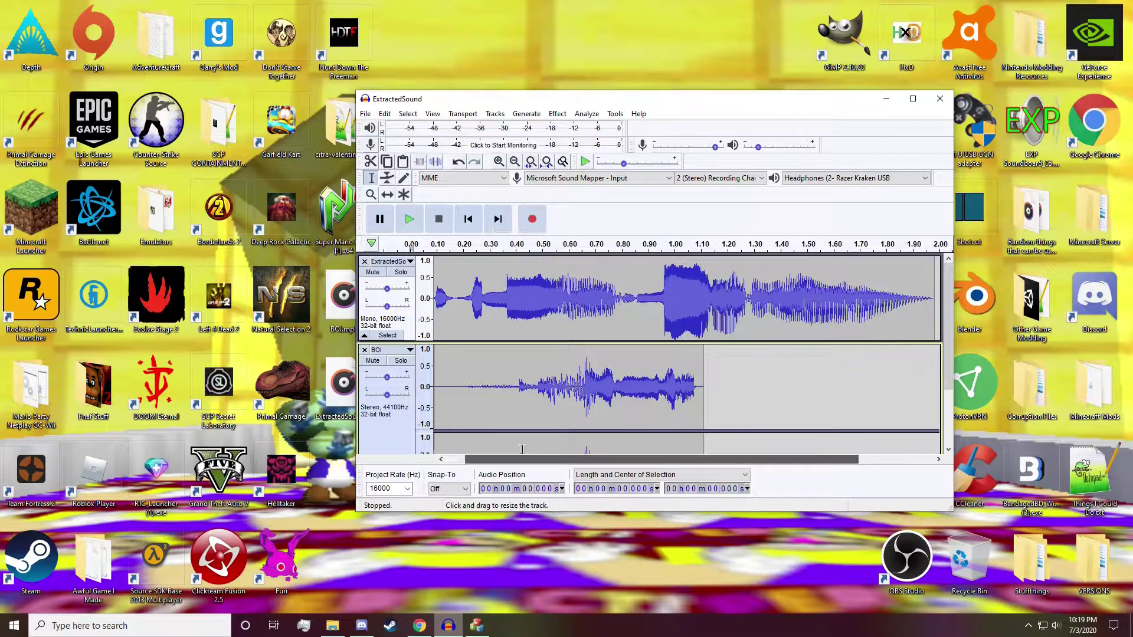
{"action": "left_click_drag", "start_coordinate": [642, 459], "coordinate": [678, 459]}
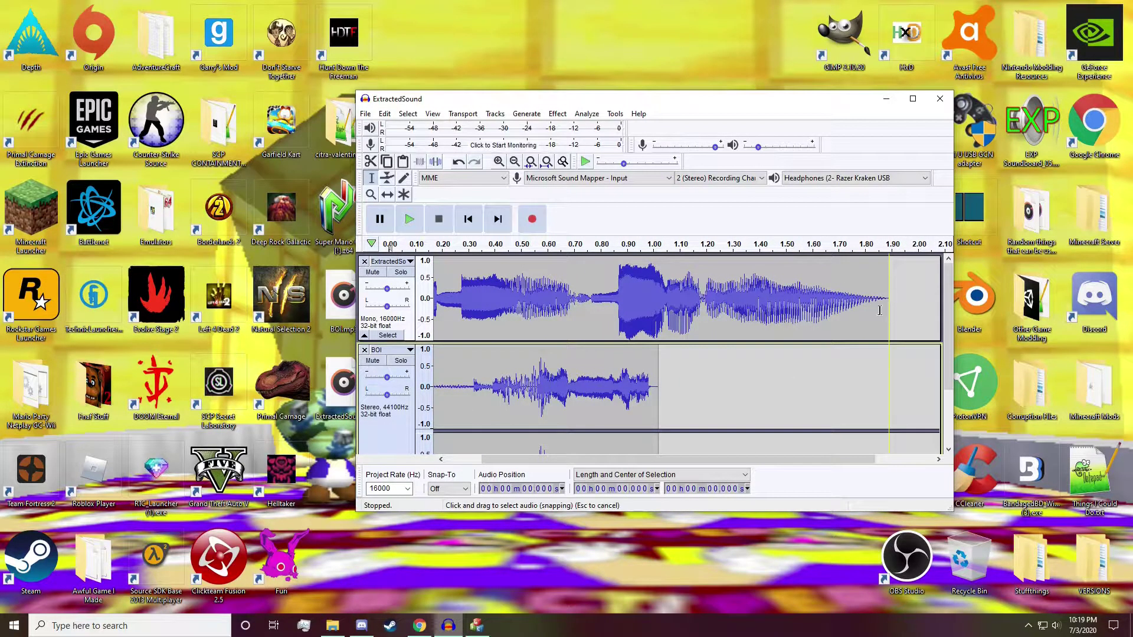
{"action": "left_click_drag", "start_coordinate": [577, 459], "coordinate": [543, 459]}
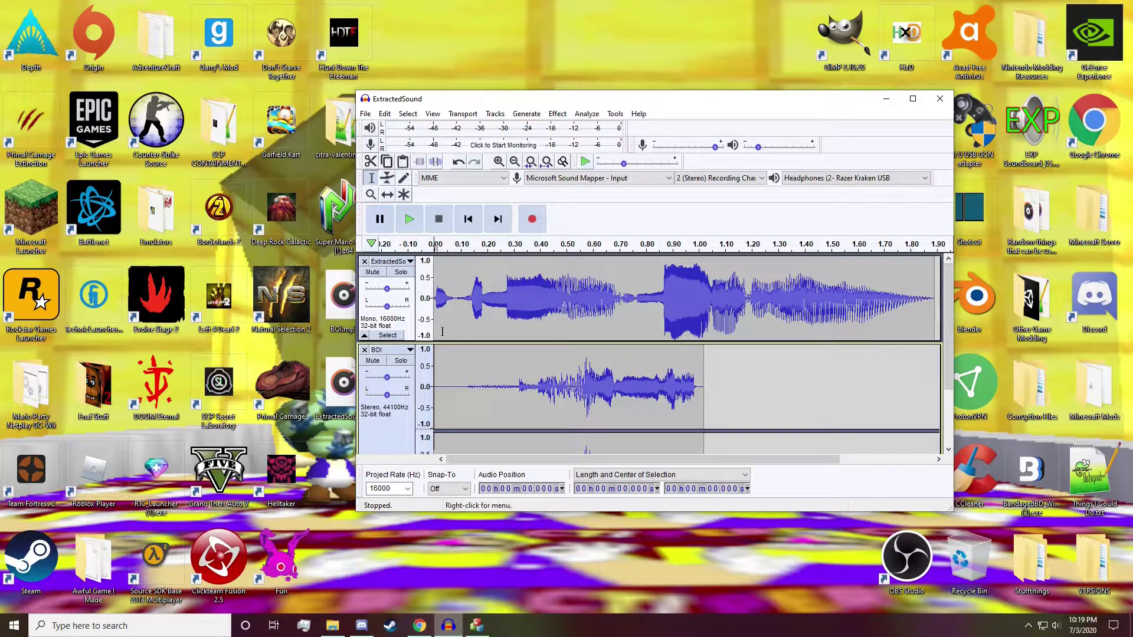
{"action": "left_click_drag", "start_coordinate": [581, 464], "coordinate": [534, 469]}
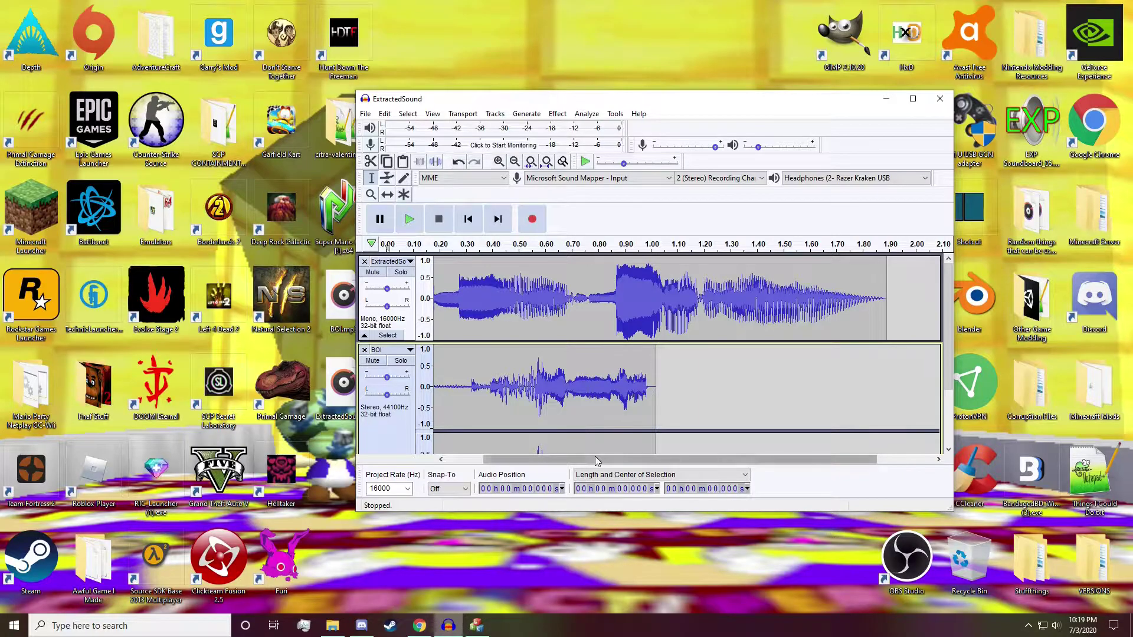
{"action": "left_click_drag", "start_coordinate": [594, 456], "coordinate": [556, 456]}
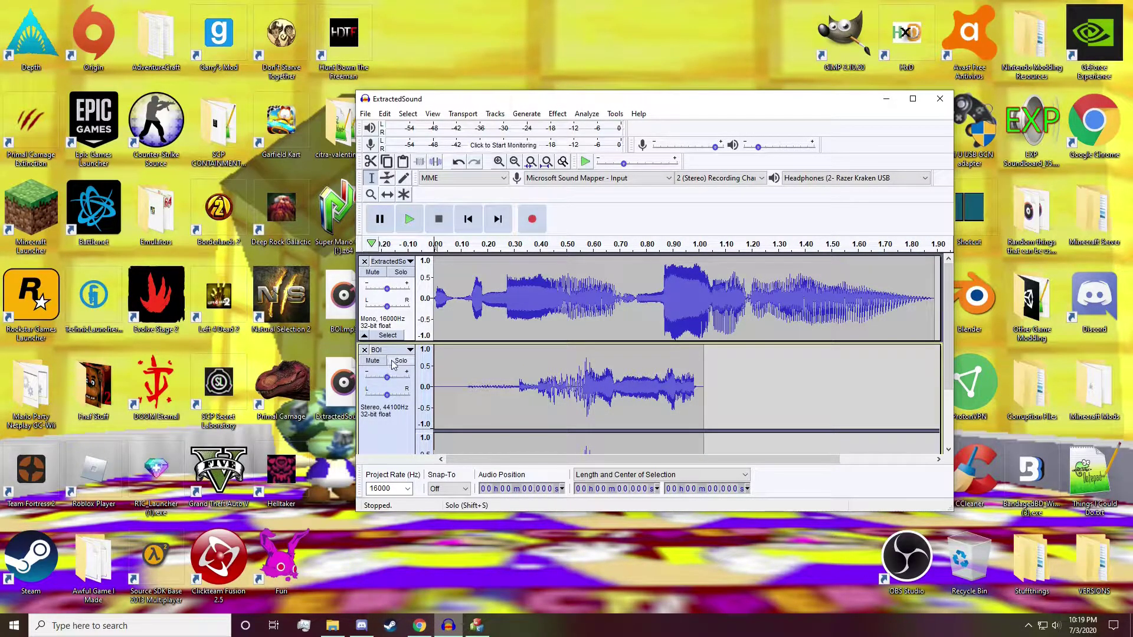
Split the BOI track to mono, delete one half, and remove the ExtractedSound track
{"action": "scroll", "coordinate": [391, 413], "scroll_direction": "down", "scroll_amount": 1}
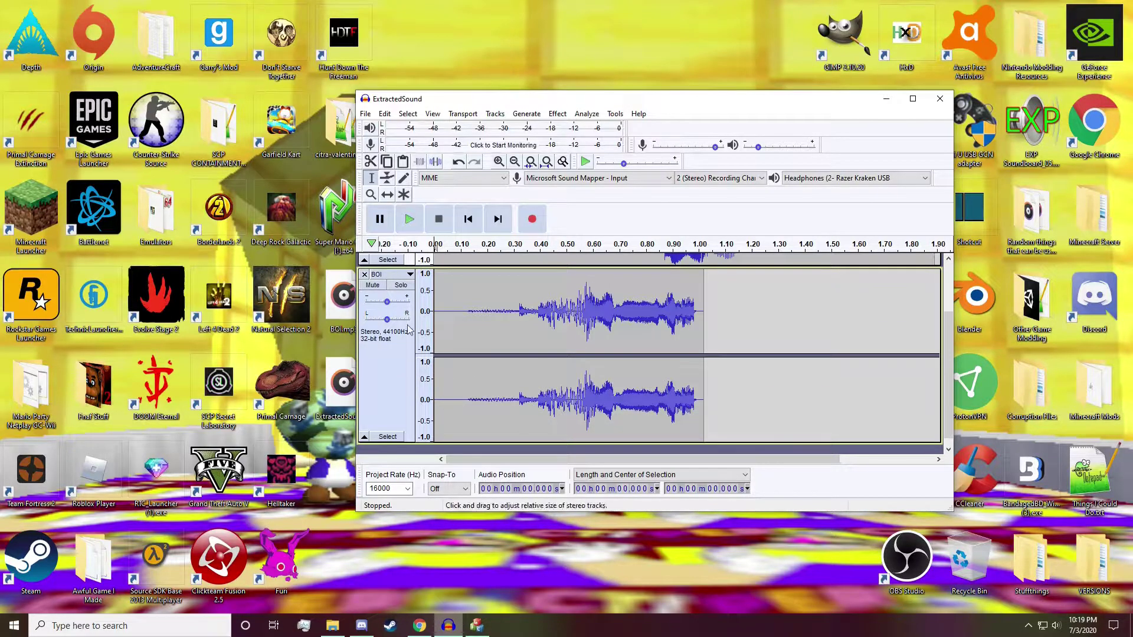
{"action": "scroll", "coordinate": [389, 303], "scroll_direction": "down", "scroll_amount": 1}
{"action": "scroll", "coordinate": [389, 319], "scroll_direction": "down", "scroll_amount": 1}
{"action": "left_click", "coordinate": [389, 284]}
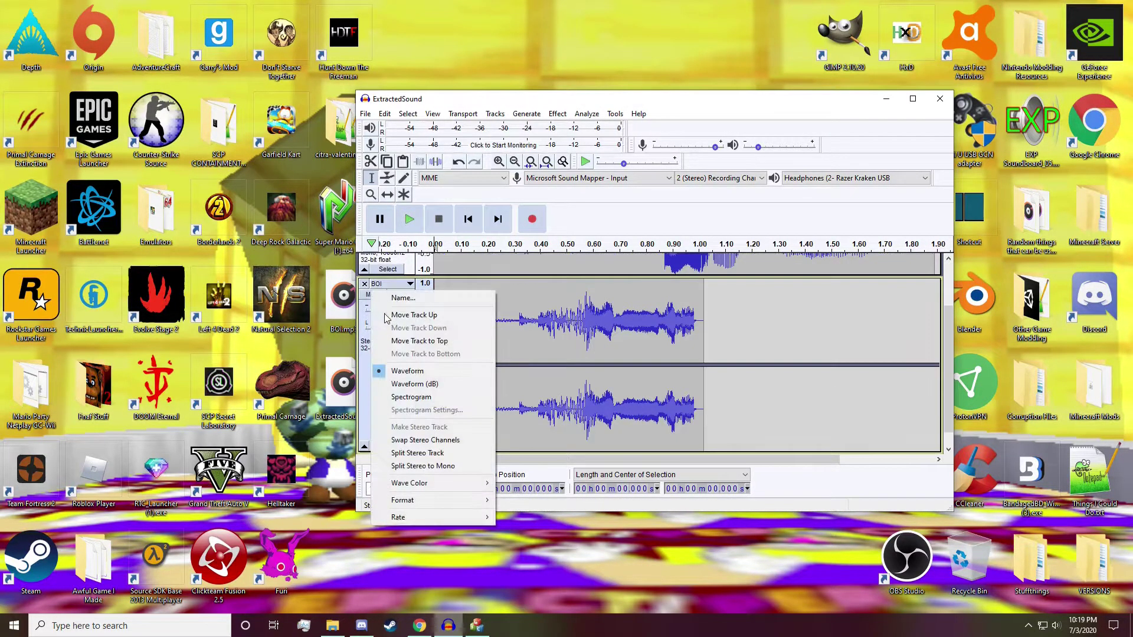
{"action": "left_click", "coordinate": [422, 465]}
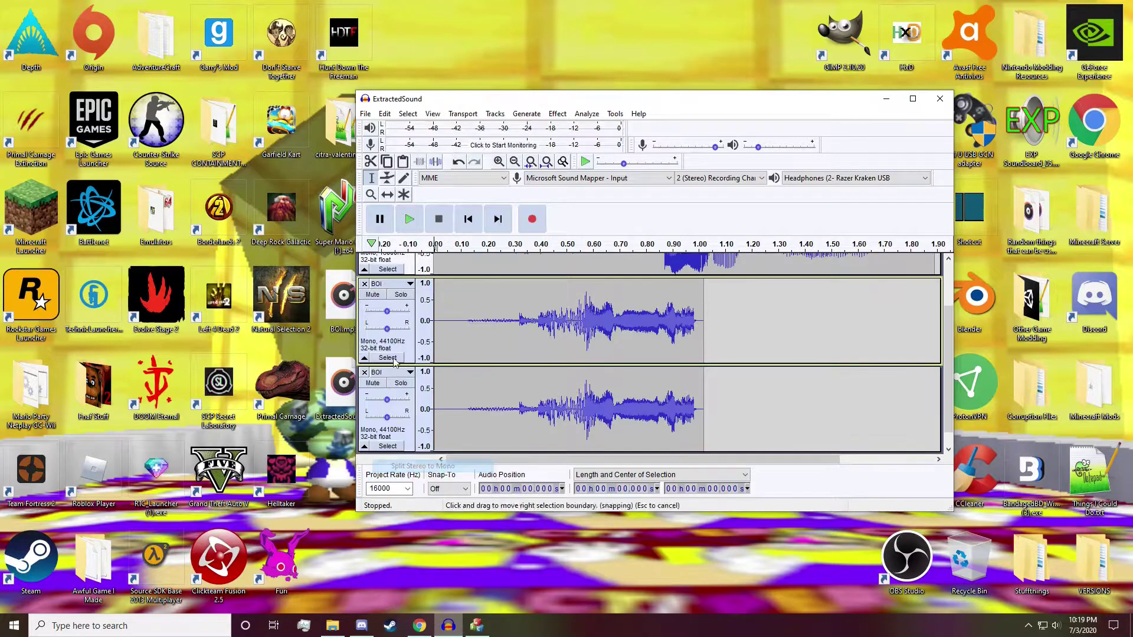
{"action": "left_click", "coordinate": [364, 284]}
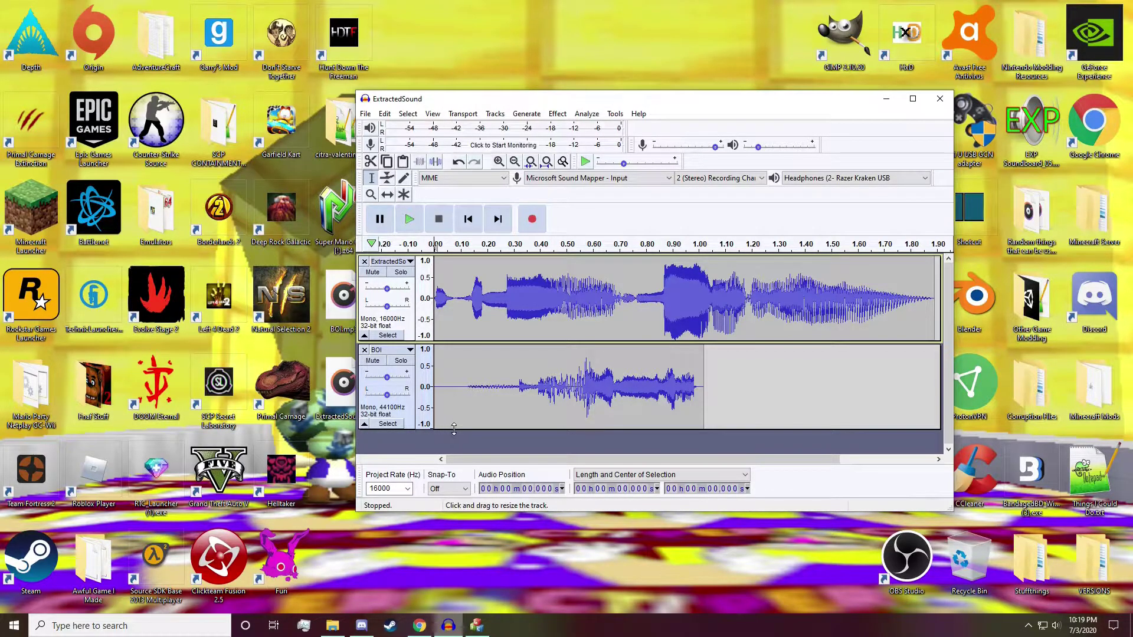
{"action": "left_click_drag", "start_coordinate": [534, 99], "coordinate": [556, 78]}
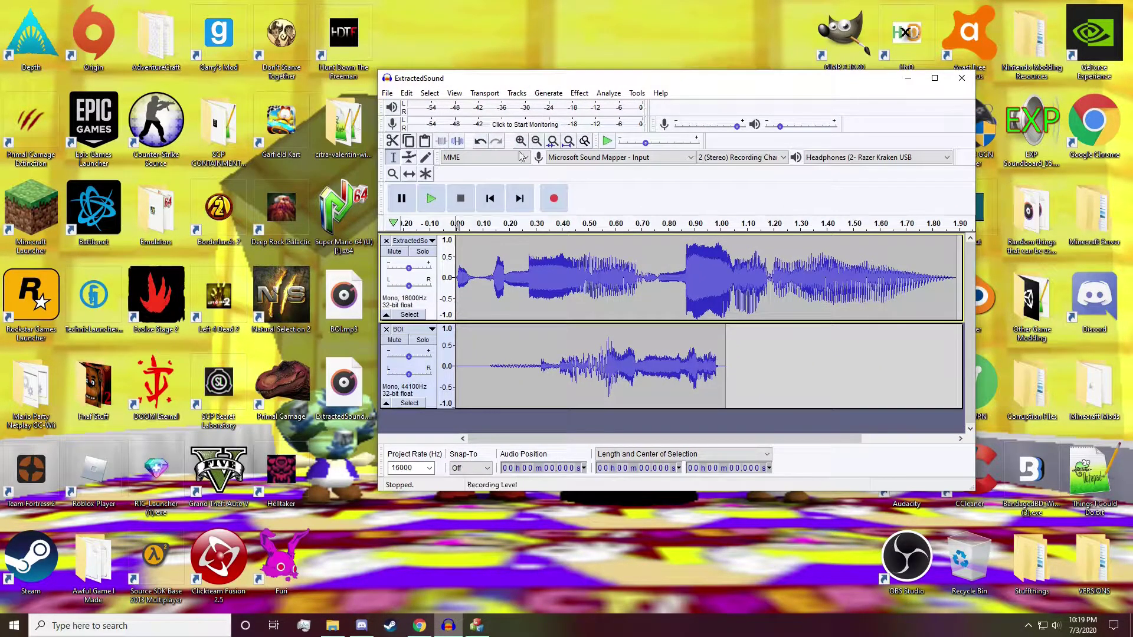
{"action": "left_click", "coordinate": [386, 241]}
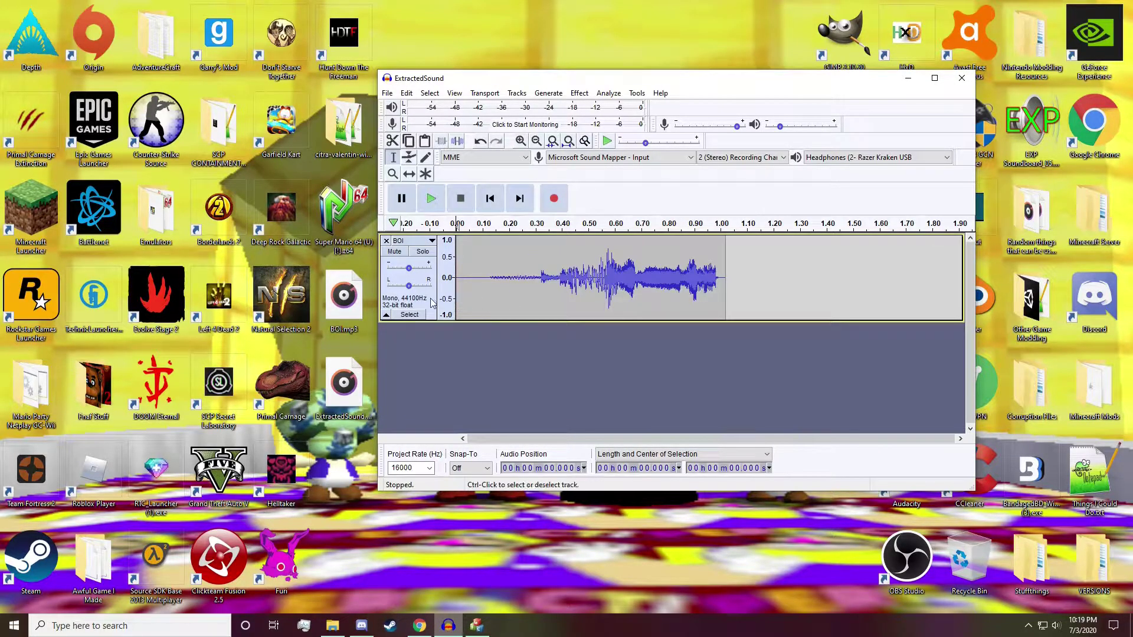
Export the remaining track to the Desktop as ExtractedSound1.wav and minimize Audacity
{"action": "left_click", "coordinate": [387, 93]}
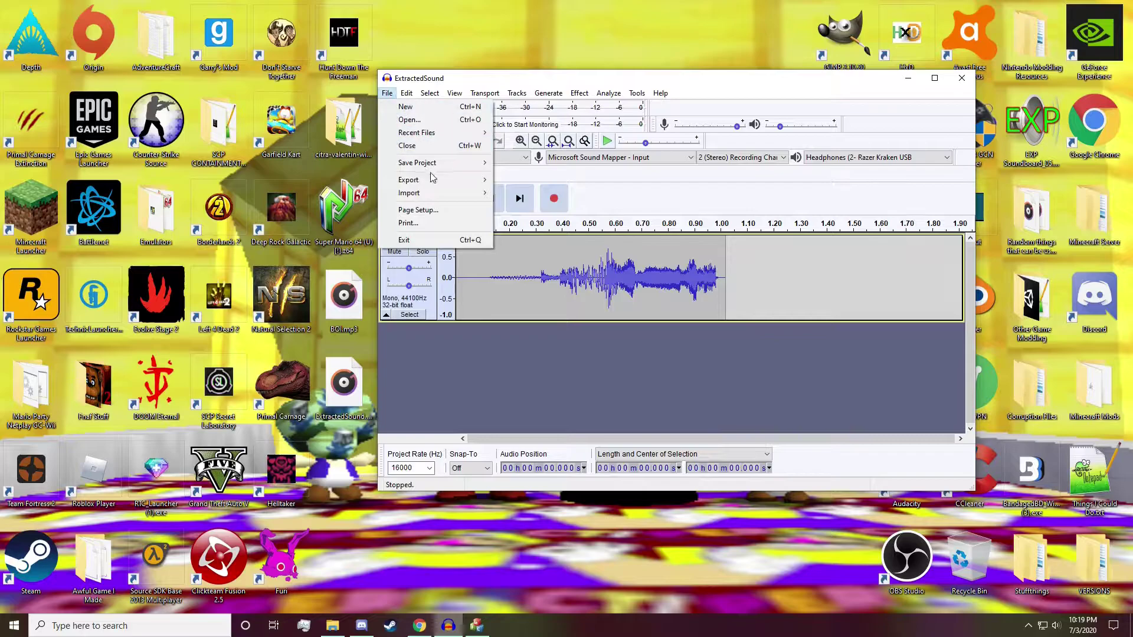
{"action": "mouse_move", "coordinate": [431, 178]}
{"action": "left_click", "coordinate": [531, 193]}
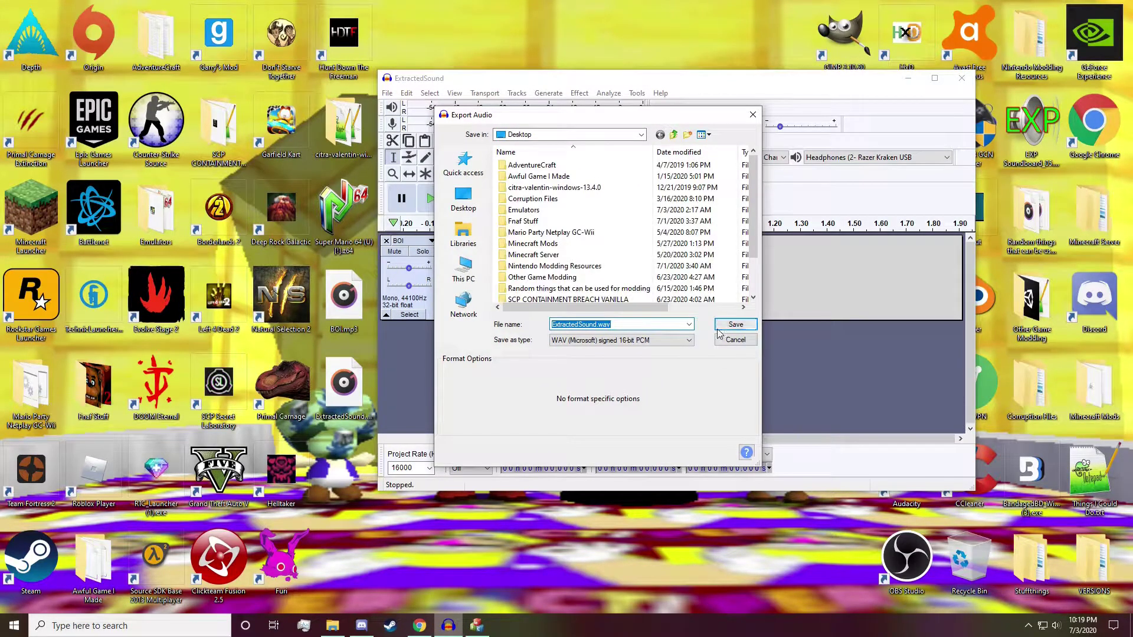
{"action": "left_click", "coordinate": [597, 324]}
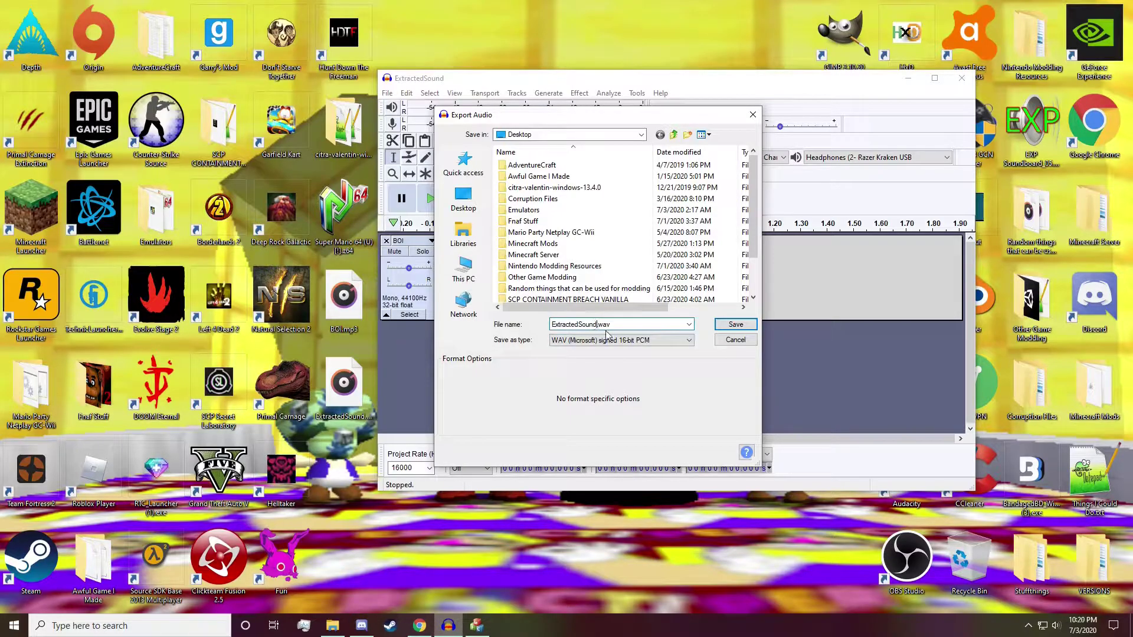
{"action": "type", "text": "1"}
{"action": "left_click", "coordinate": [720, 328]}
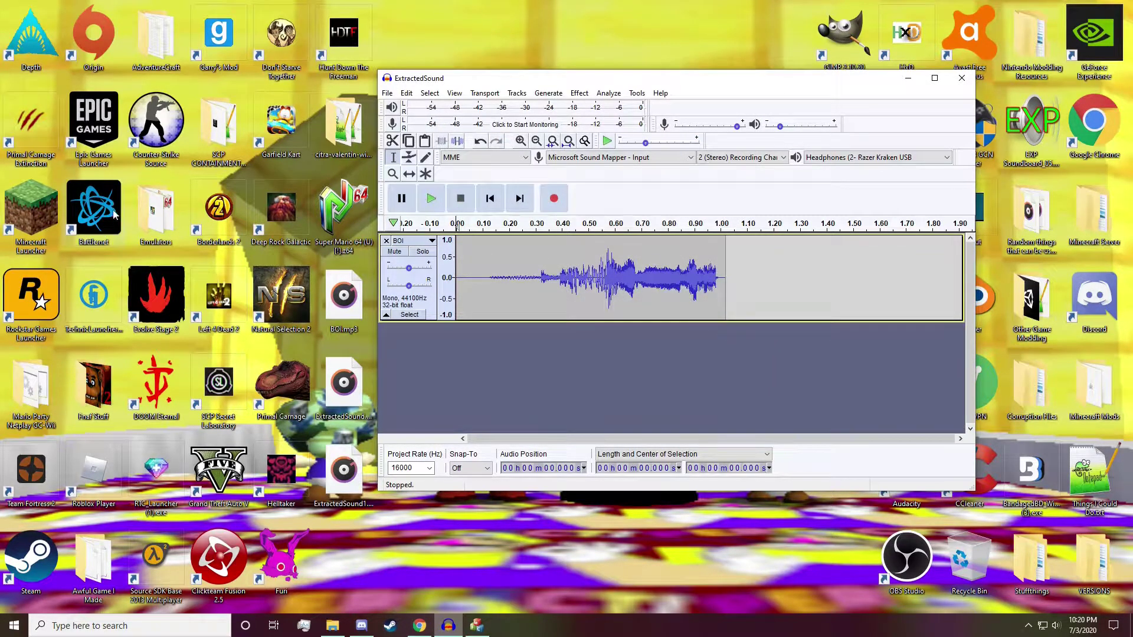
{"action": "left_click", "coordinate": [907, 78]}
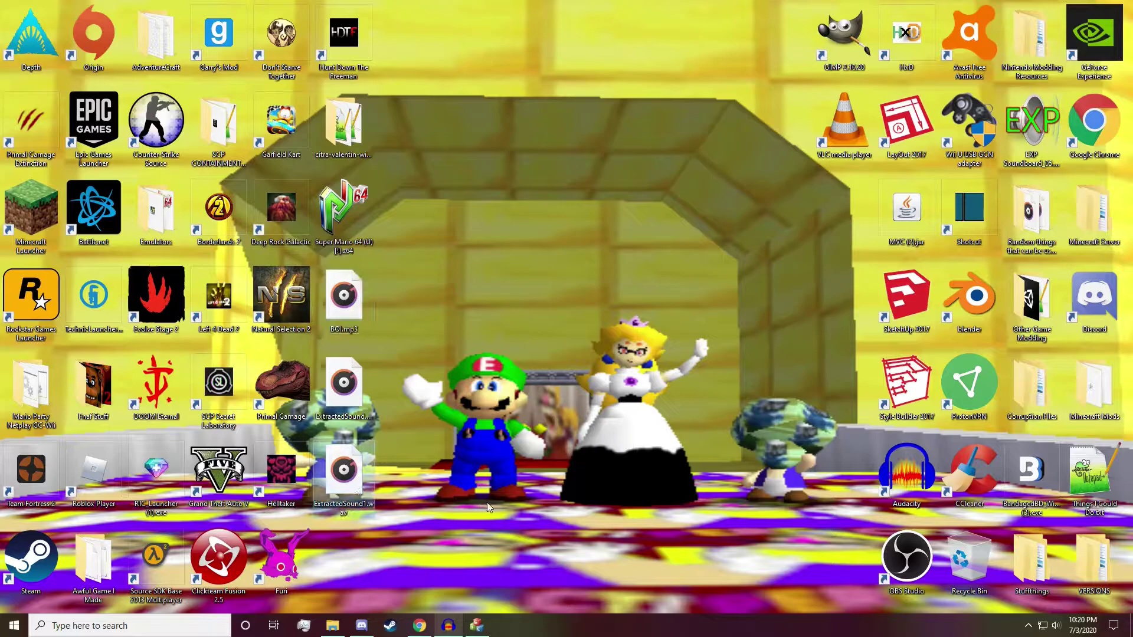
Import ExtractedSound1.wav into instrument 0008's sound 0000 and play it back
{"action": "left_click", "coordinate": [477, 625]}
{"action": "left_click_drag", "start_coordinate": [560, 73], "coordinate": [551, 94]}
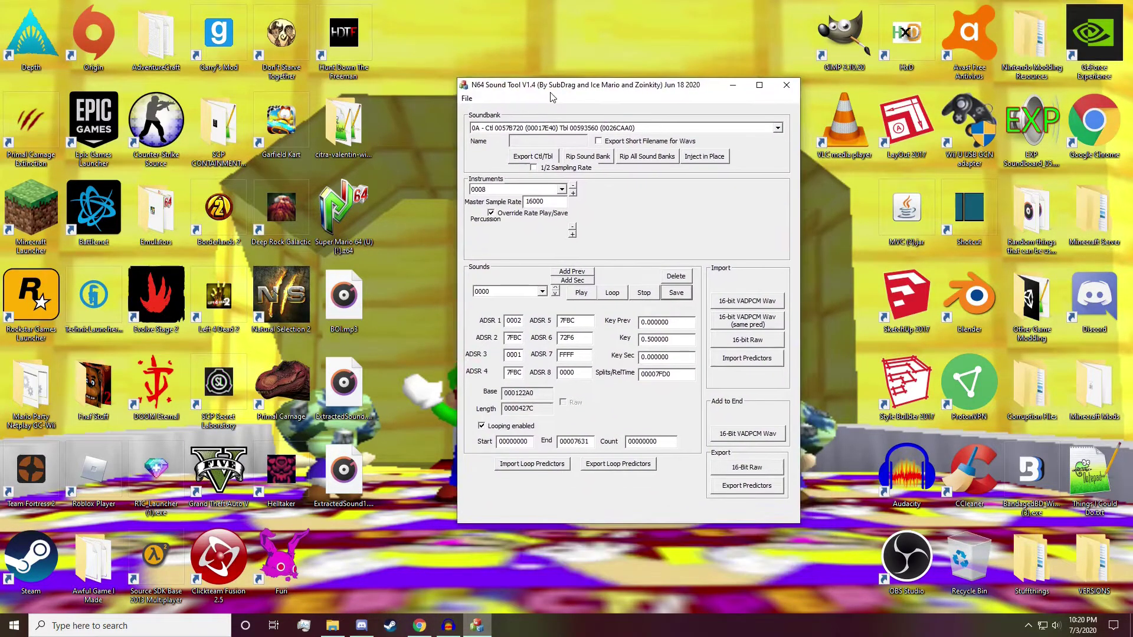
{"action": "left_click", "coordinate": [390, 523]}
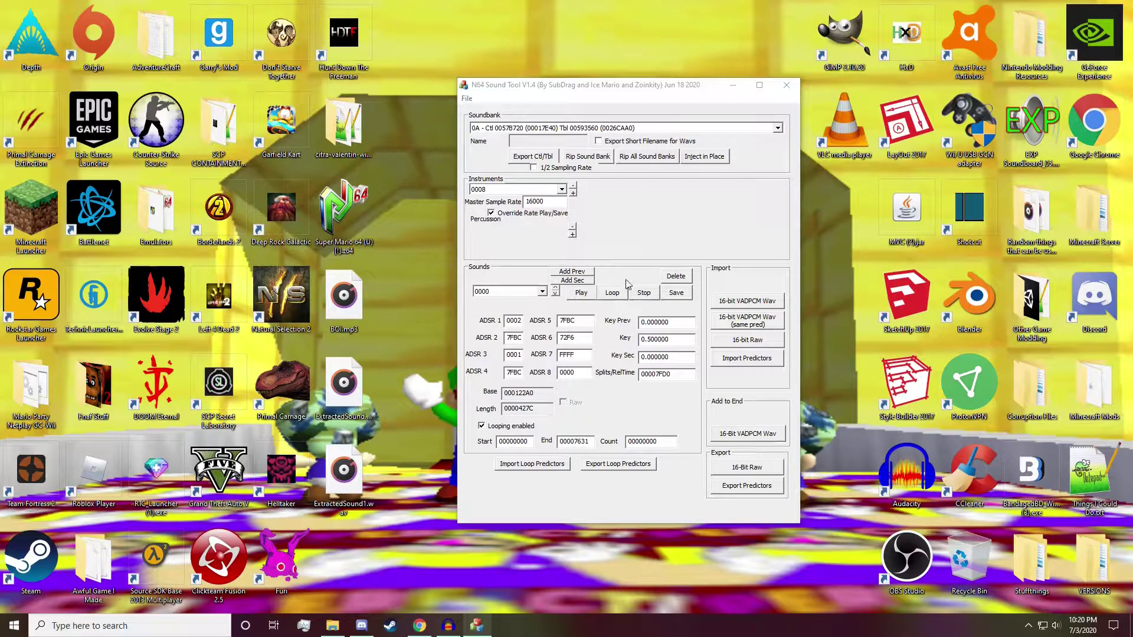
{"action": "left_click", "coordinate": [740, 302]}
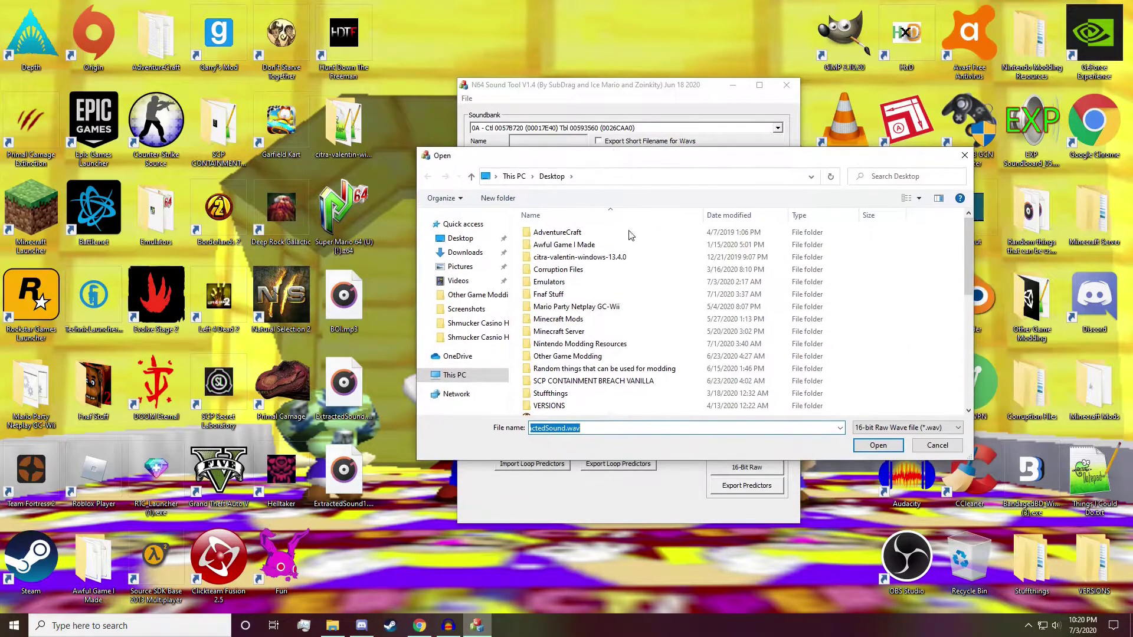
{"action": "scroll", "coordinate": [631, 235], "scroll_direction": "down", "scroll_amount": 8}
{"action": "left_click", "coordinate": [631, 248]}
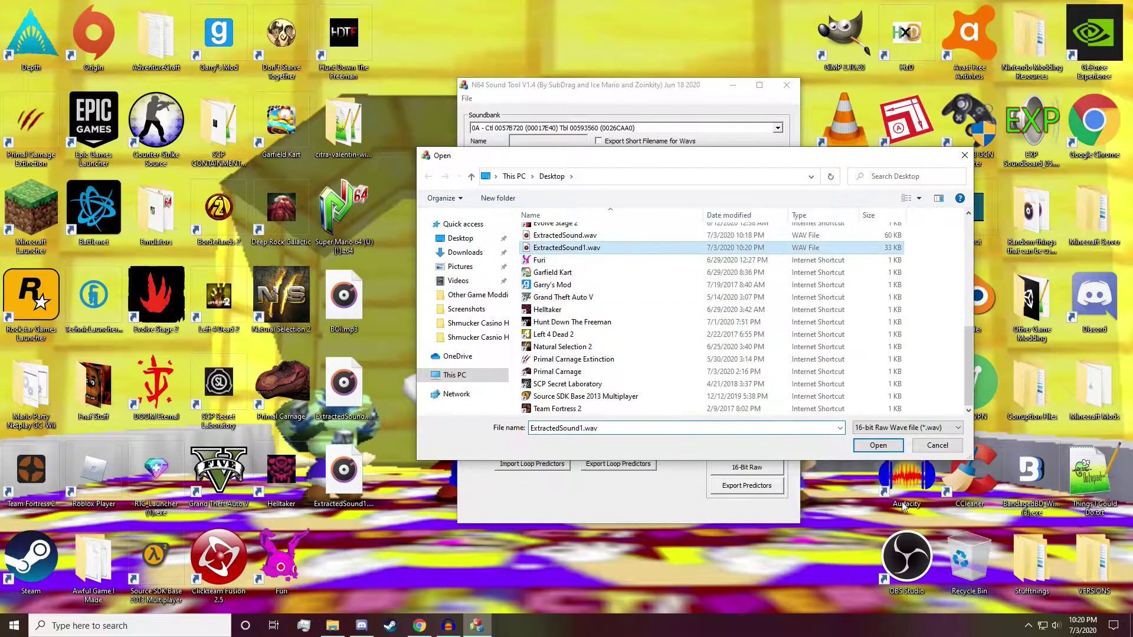
{"action": "left_click", "coordinate": [880, 447]}
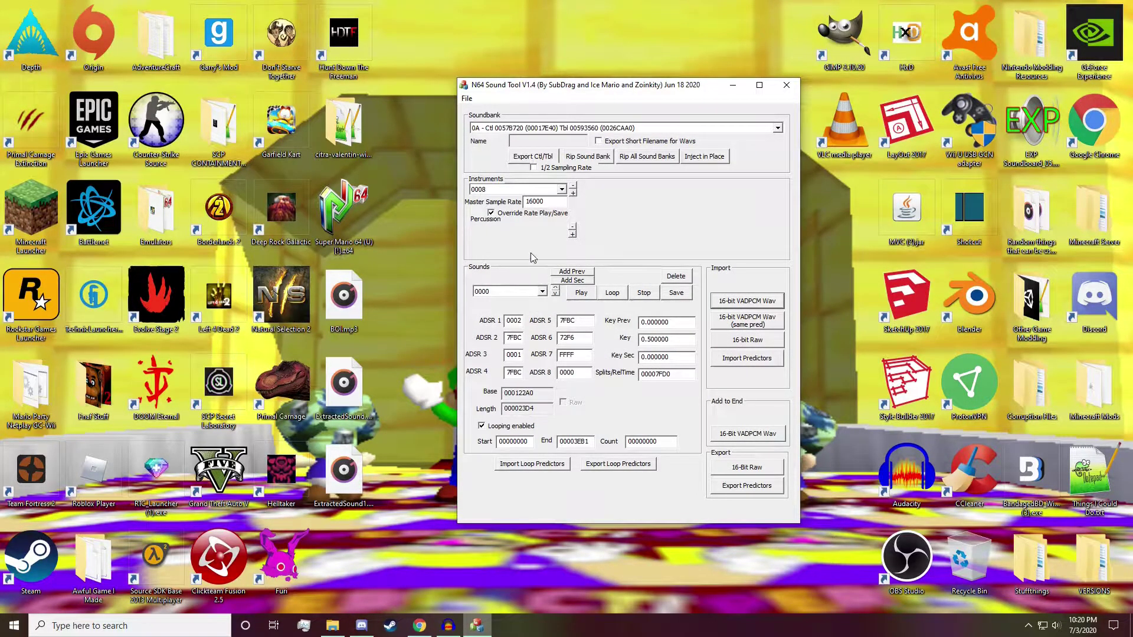
{"action": "left_click", "coordinate": [579, 294]}
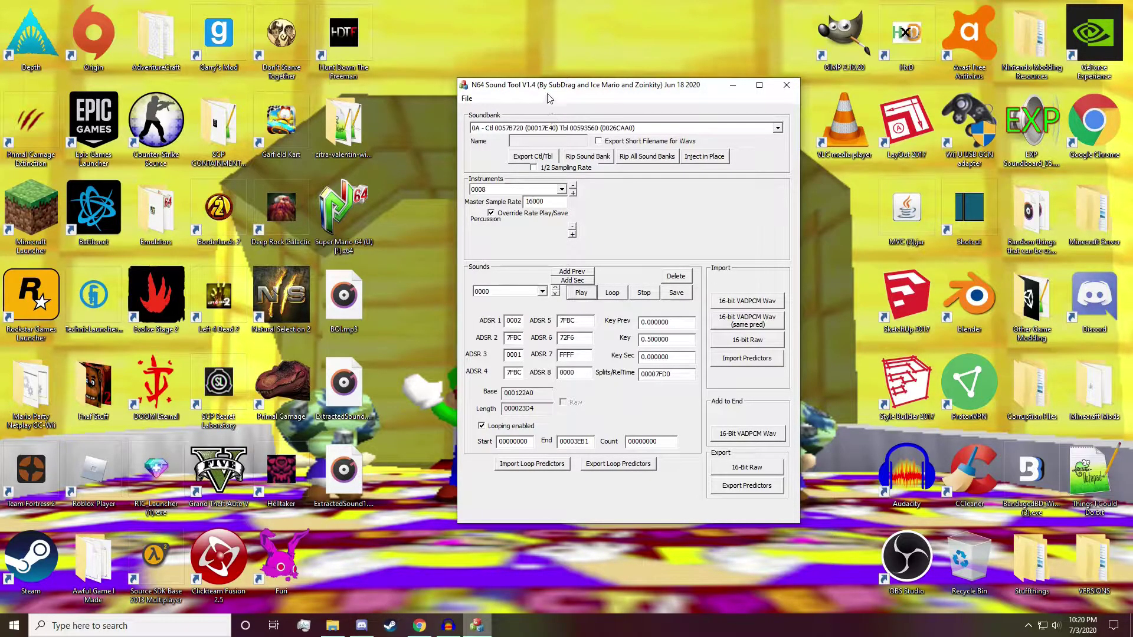
{"action": "left_click_drag", "start_coordinate": [549, 90], "coordinate": [551, 79]}
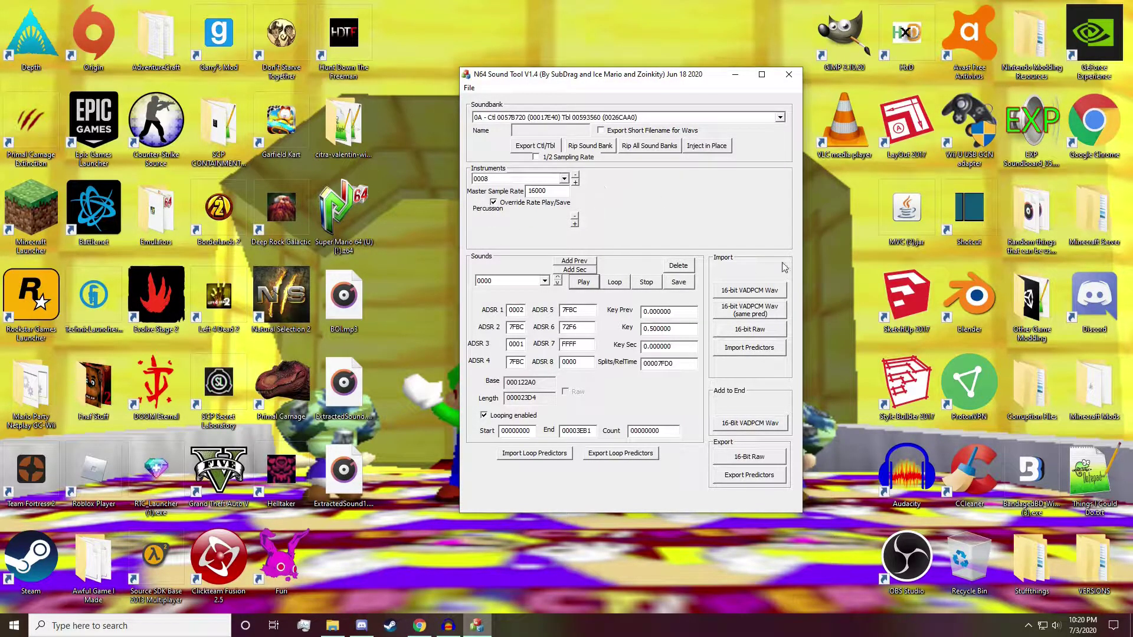
Inject the new sound in place into the ROM's soundbank
{"action": "left_click", "coordinate": [708, 147]}
{"action": "left_click_drag", "start_coordinate": [582, 74], "coordinate": [591, 69]}
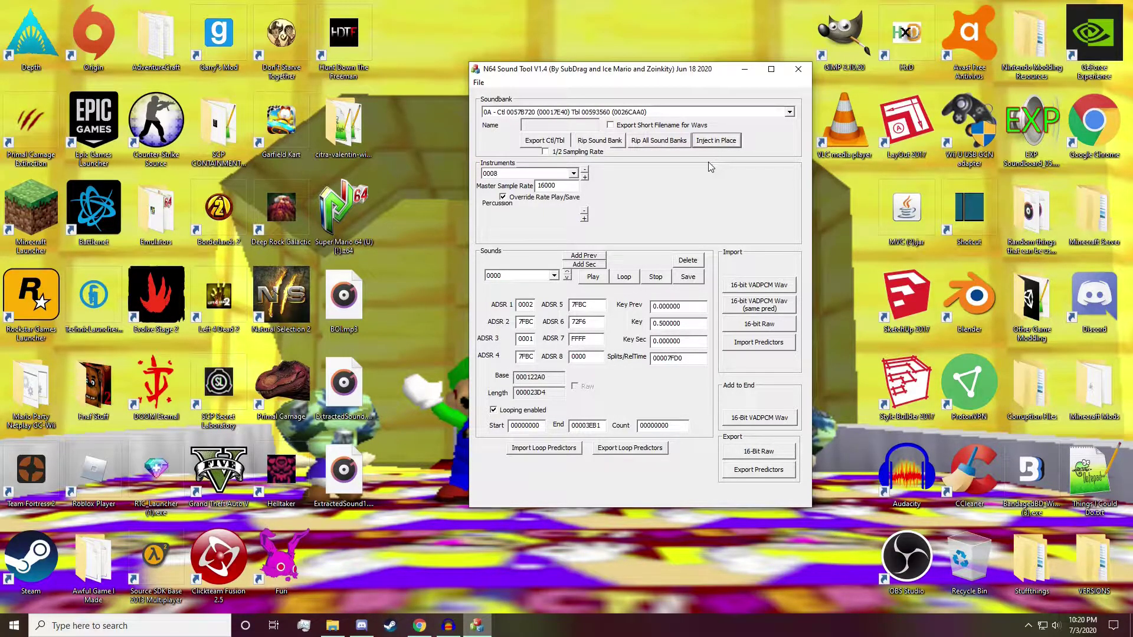
{"action": "left_click_drag", "start_coordinate": [505, 74], "coordinate": [485, 56]}
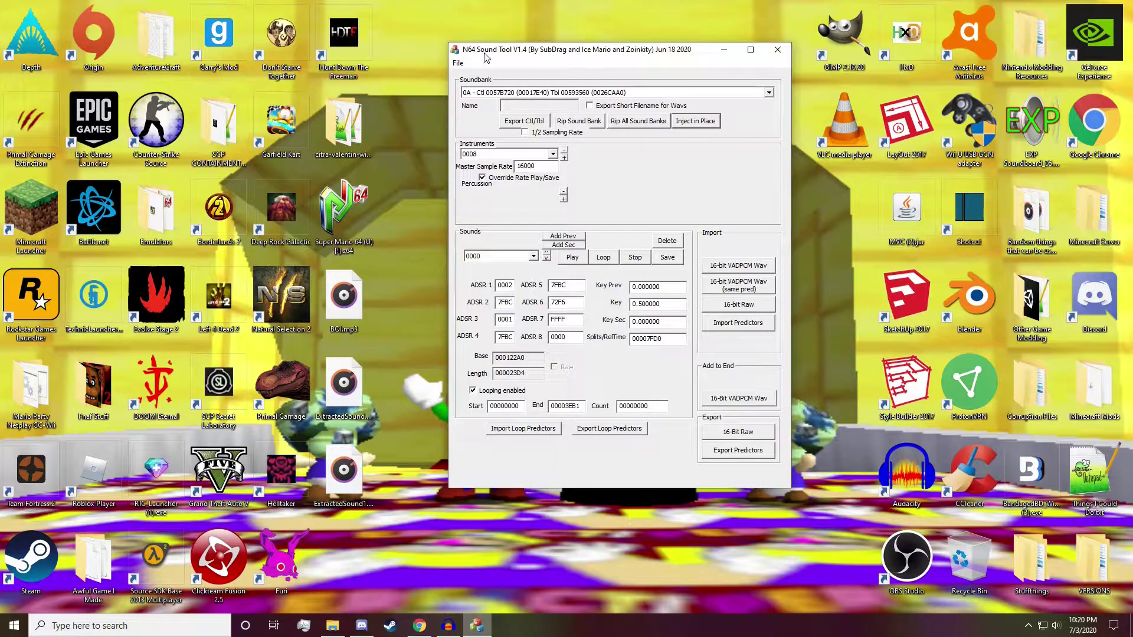
Save the modified ROM to the Desktop as Super Mario 641(U) [!].z64
{"action": "left_click", "coordinate": [458, 63]}
{"action": "left_click", "coordinate": [508, 102]}
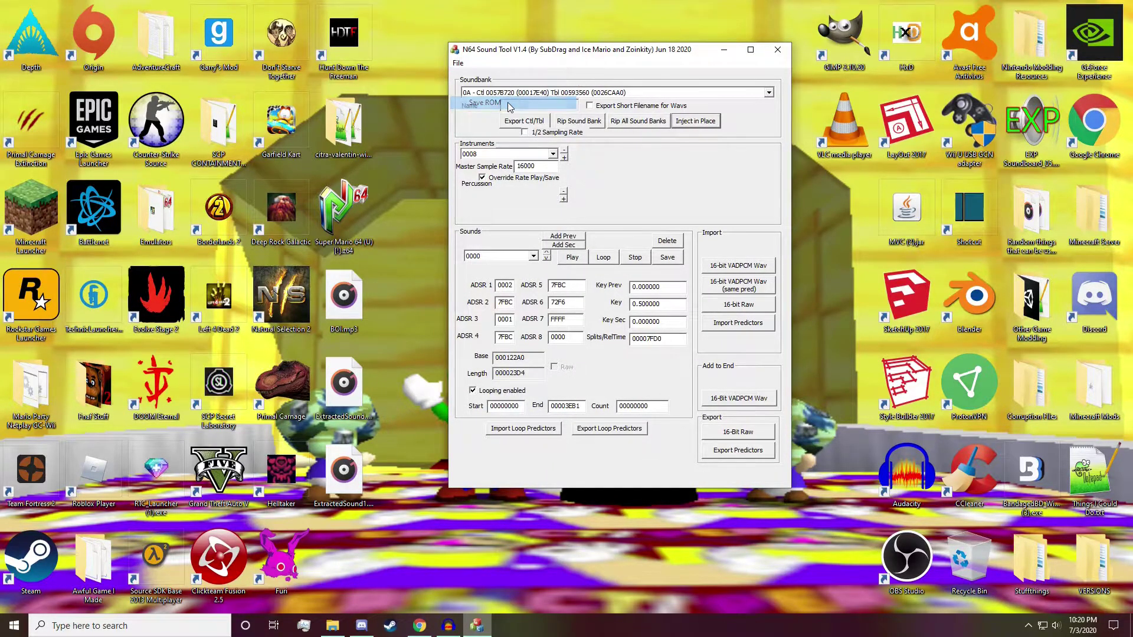
{"action": "scroll", "coordinate": [606, 203], "scroll_direction": "down", "scroll_amount": 10}
{"action": "left_click", "coordinate": [598, 373]}
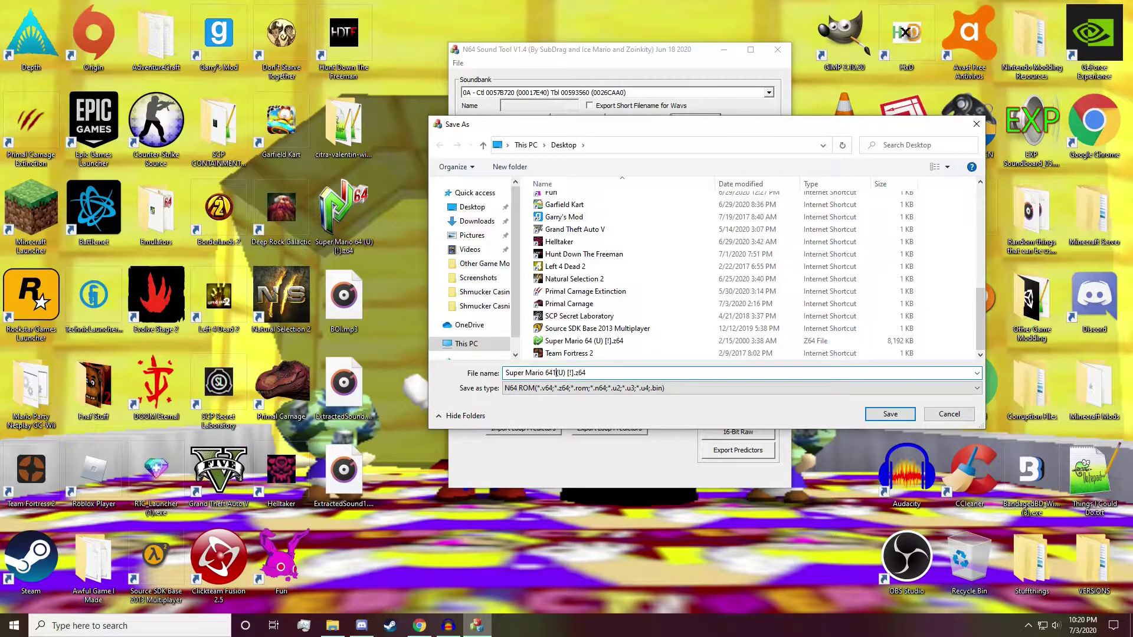
{"action": "left_click", "coordinate": [470, 207]}
{"action": "scroll", "coordinate": [679, 303], "scroll_direction": "down", "scroll_amount": 10}
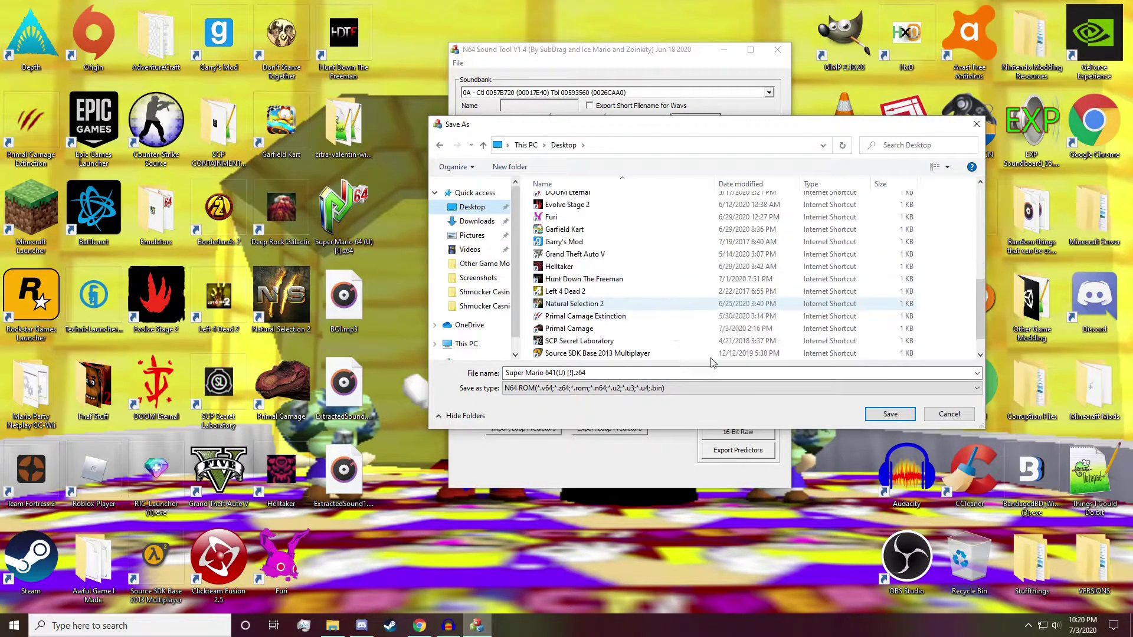
{"action": "left_click", "coordinate": [909, 414]}
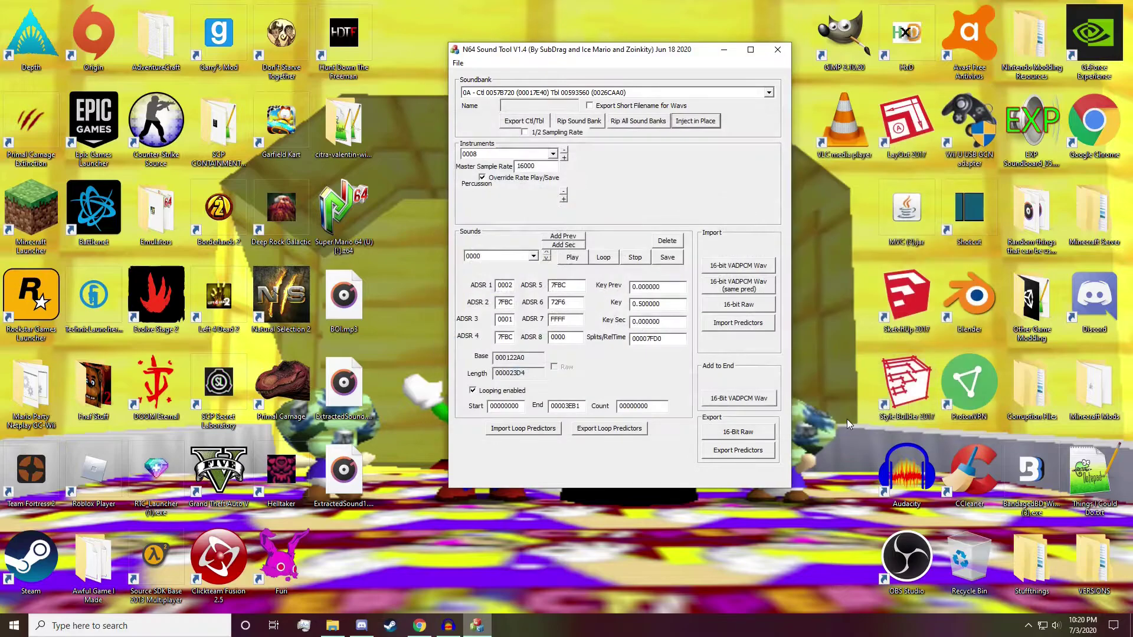
Run the modified ROM in Project64 to the Press Start title screen, then minimize it
{"action": "left_click", "coordinate": [724, 56]}
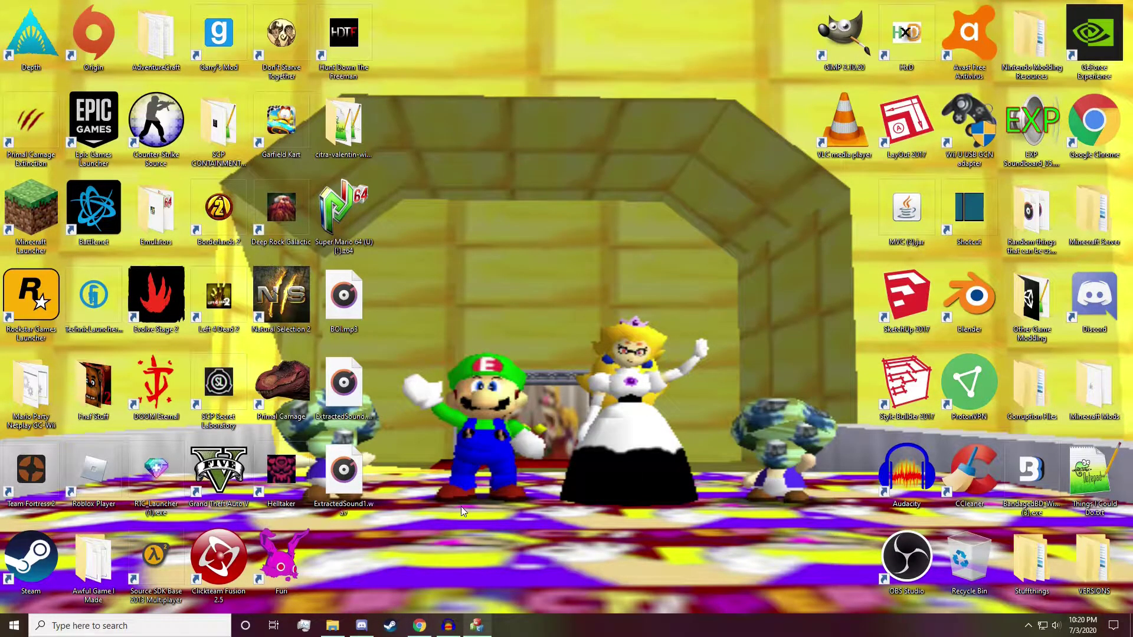
{"action": "left_click_drag", "start_coordinate": [360, 573], "coordinate": [459, 125]}
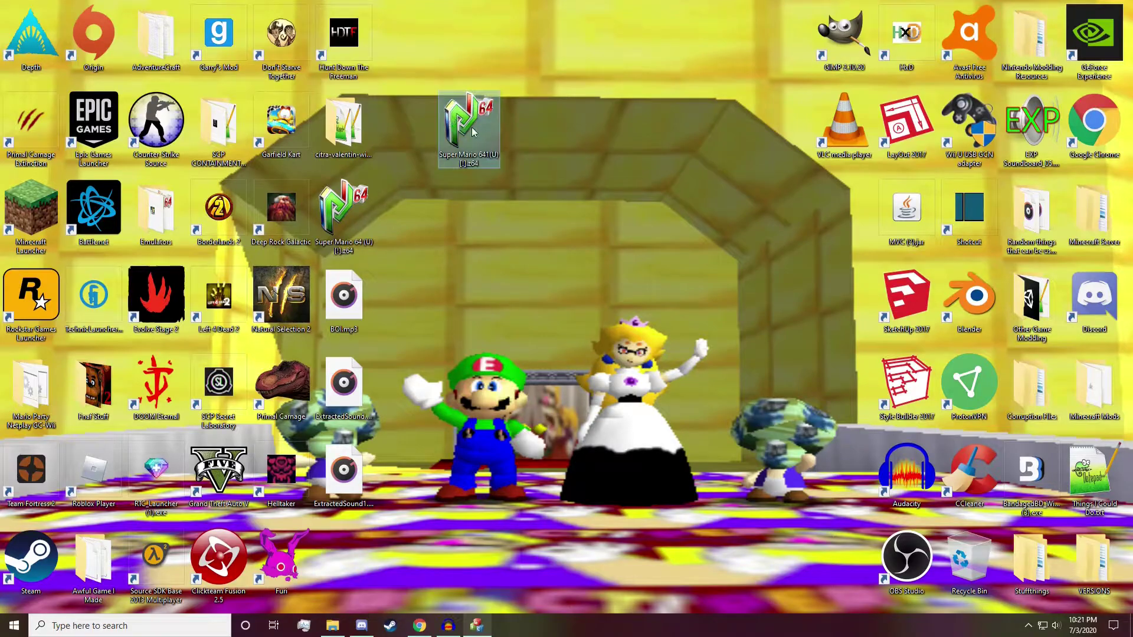
{"action": "double_click", "coordinate": [472, 127]}
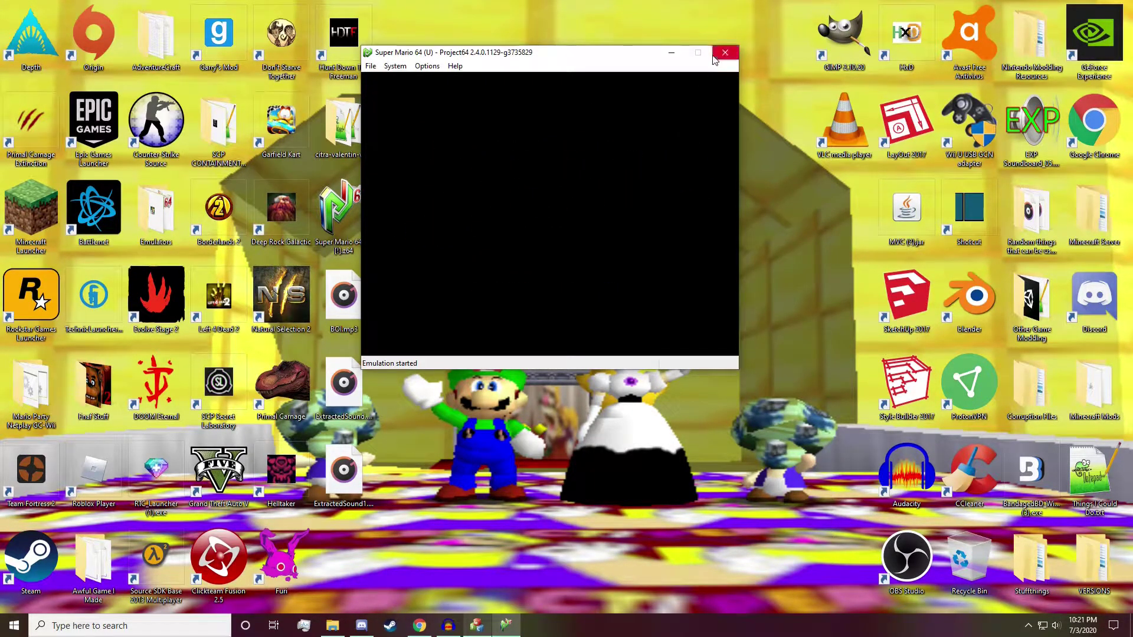
{"action": "left_click_drag", "start_coordinate": [577, 55], "coordinate": [607, 83]}
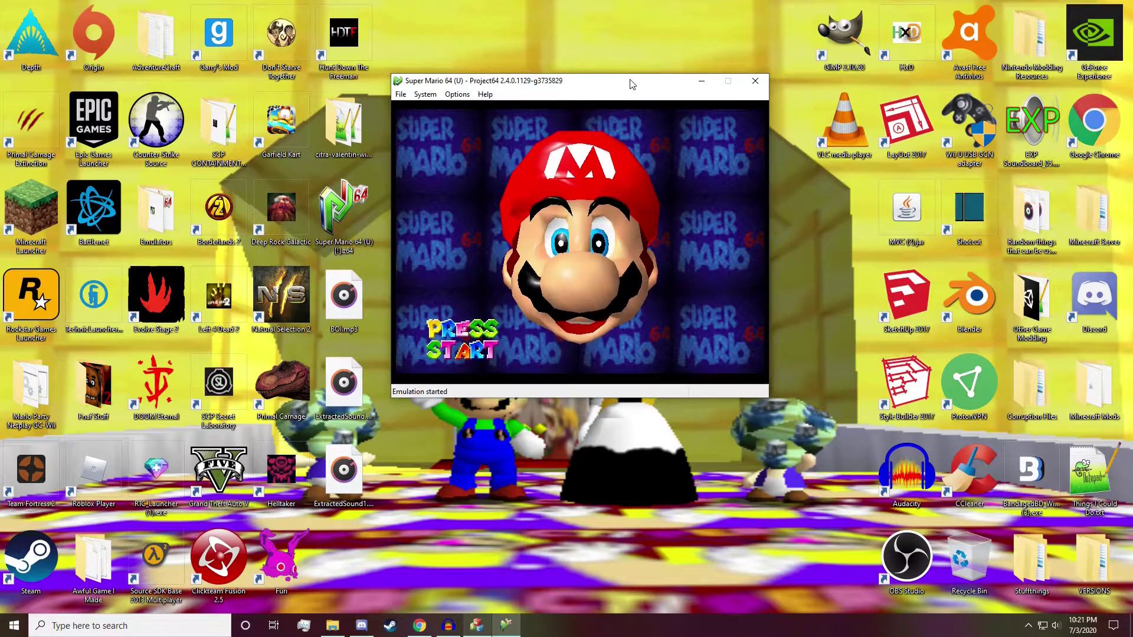
{"action": "left_click_drag", "start_coordinate": [631, 84], "coordinate": [639, 90]}
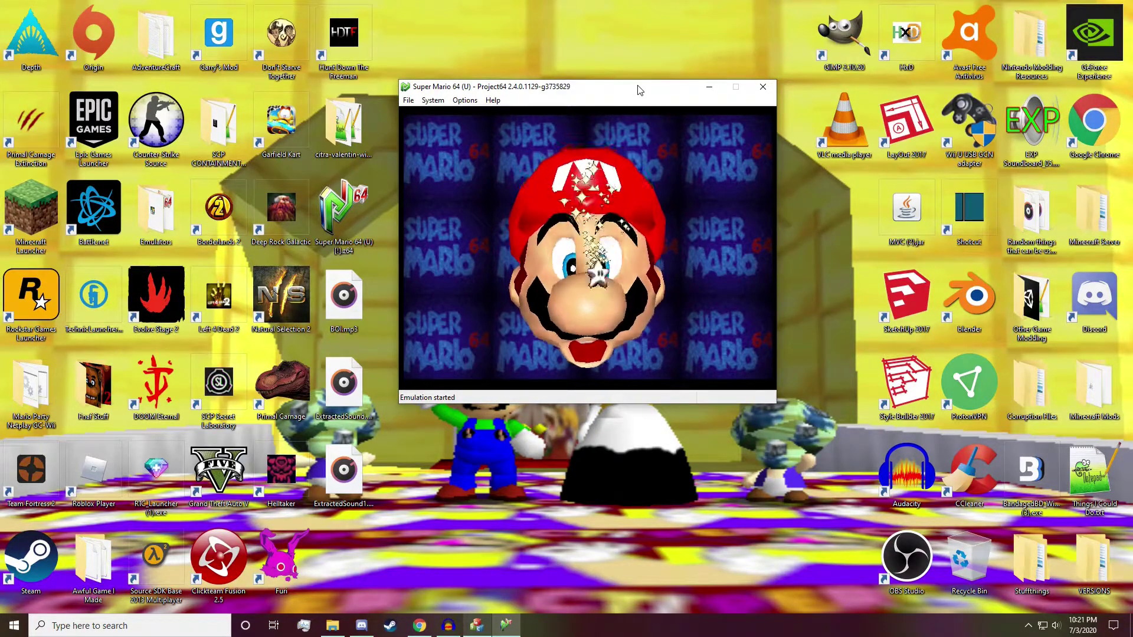
{"action": "mouse_move", "coordinate": [639, 89]}
{"action": "left_mouse_down"}
{"action": "mouse_move", "coordinate": [627, 110]}
{"action": "mouse_move", "coordinate": [605, 77]}
{"action": "mouse_move", "coordinate": [598, 32]}
{"action": "mouse_move", "coordinate": [627, 92]}
{"action": "left_mouse_up"}
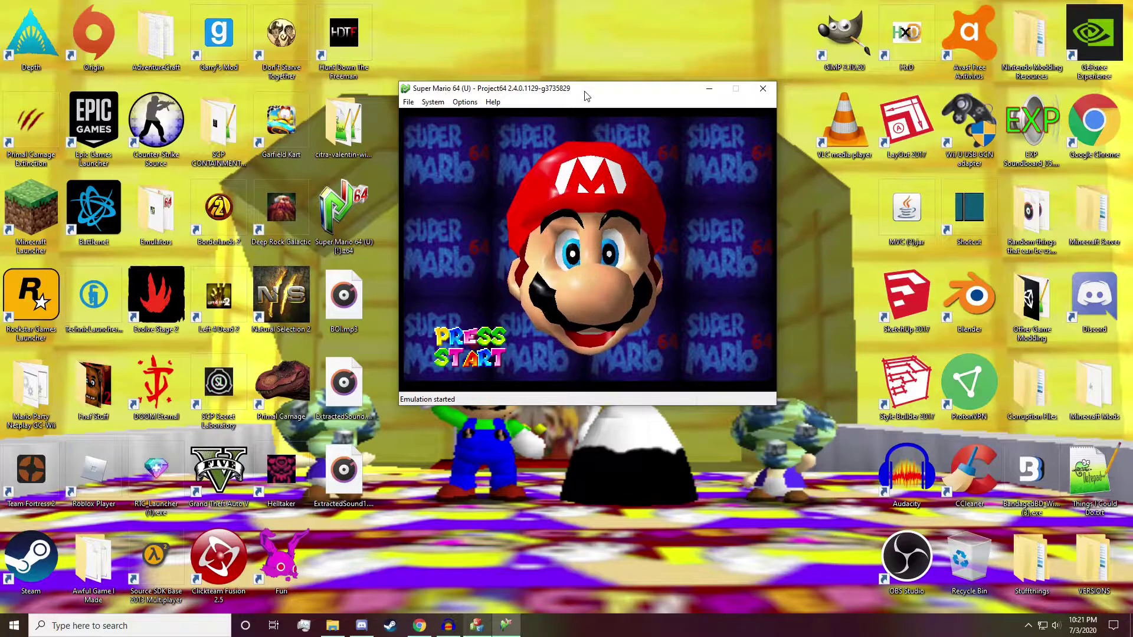
{"action": "left_click_drag", "start_coordinate": [586, 96], "coordinate": [602, 113]}
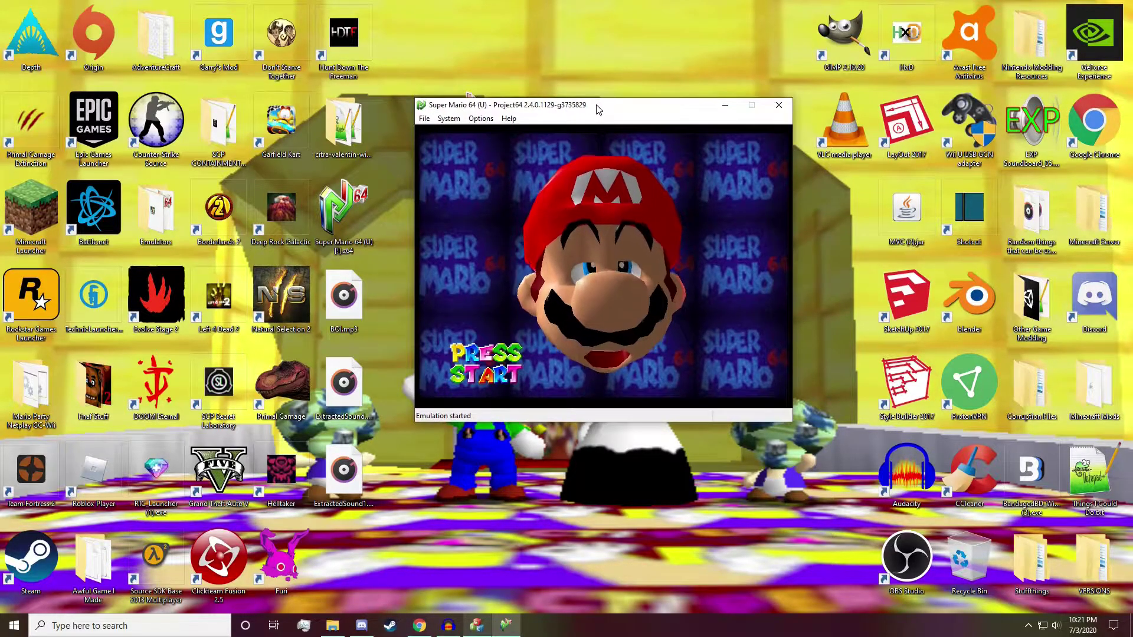
{"action": "left_click", "coordinate": [724, 105]}
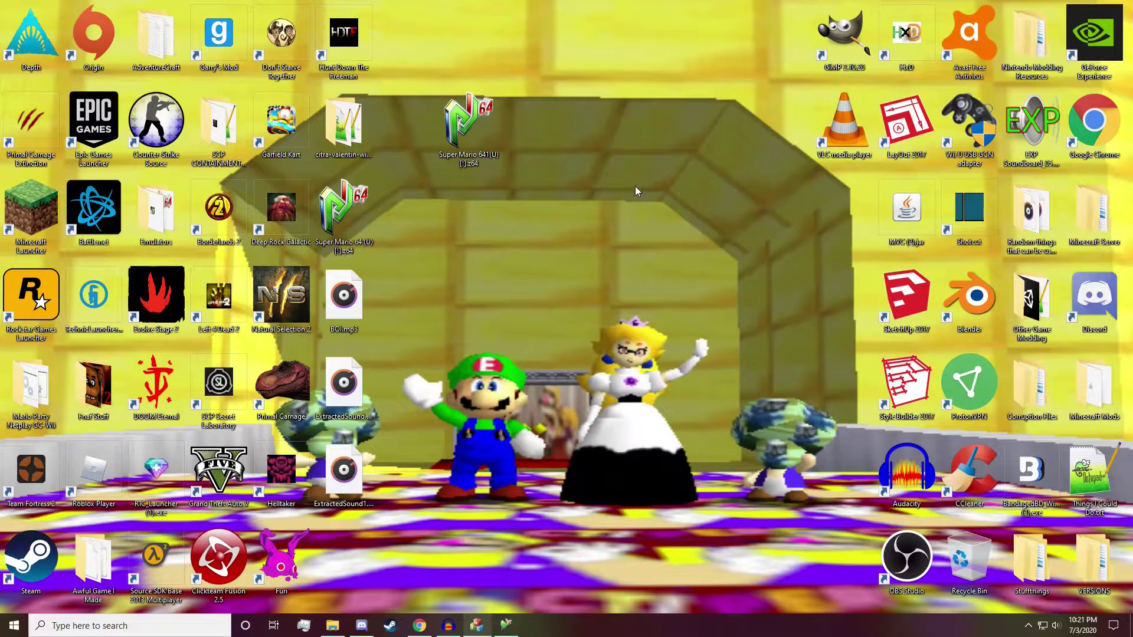